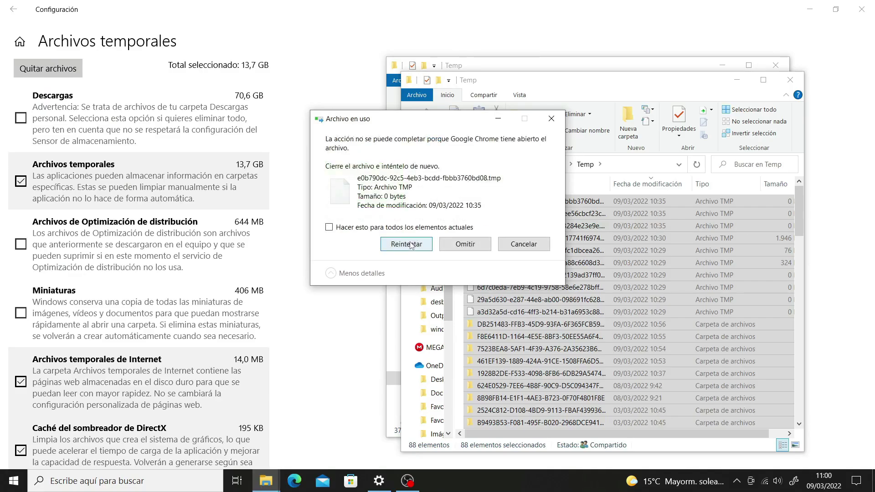
left_click(413, 249)
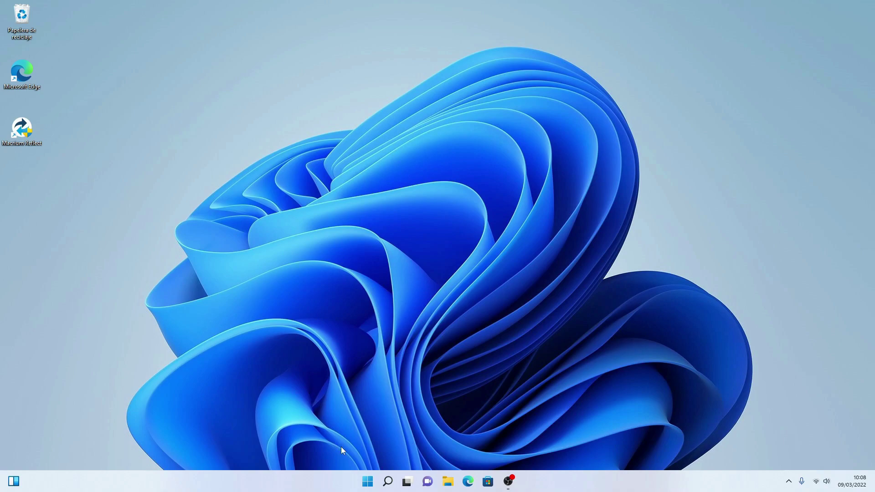
Open the temporary files page within the system storage settings
left_click(369, 482)
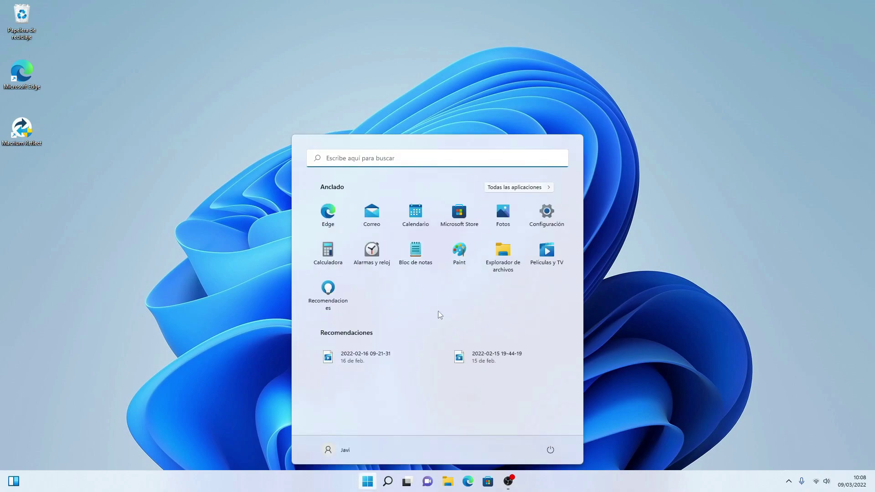
left_click(538, 225)
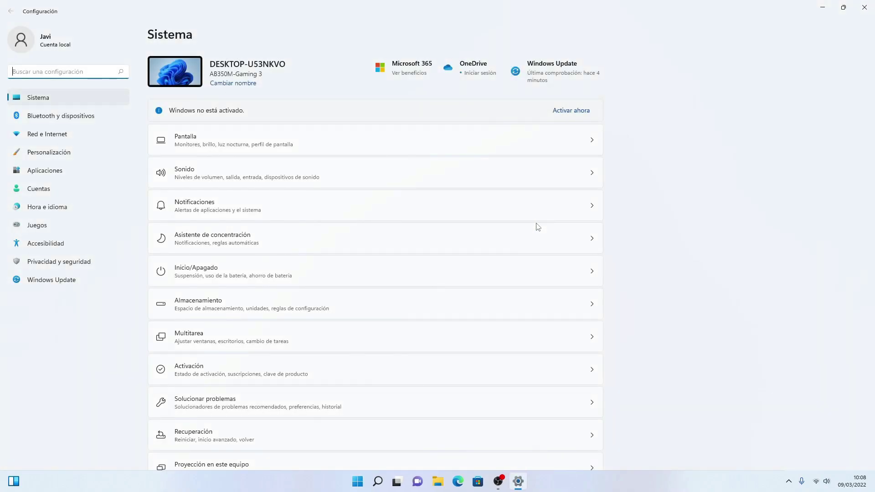
left_click(261, 316)
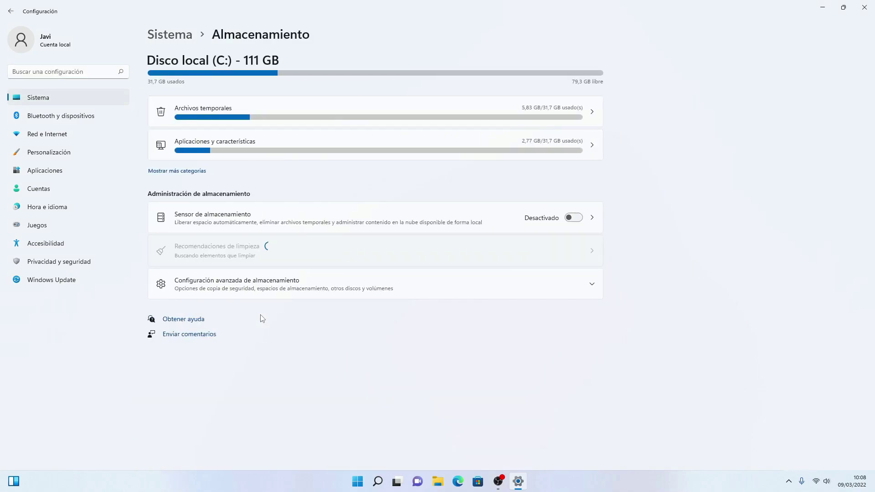
left_click(575, 111)
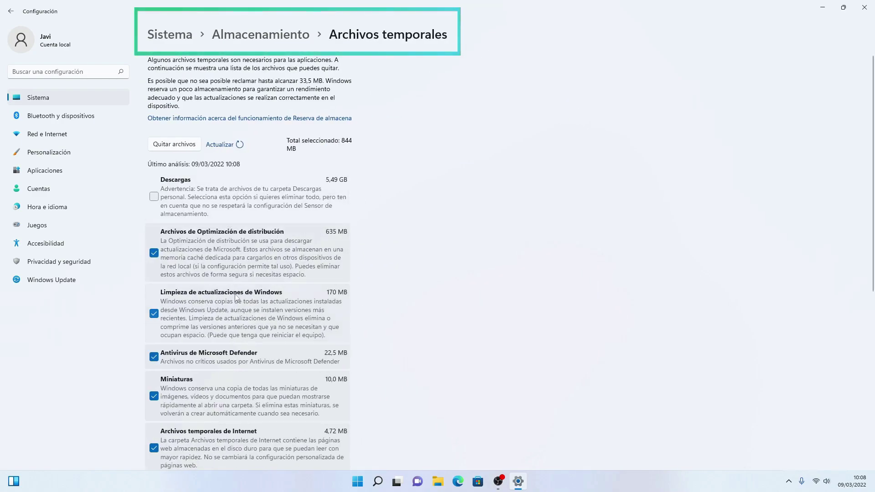
Review the temporary file categories, remove the preselected ones and refresh the analysis
scroll(236, 298, "down", 2)
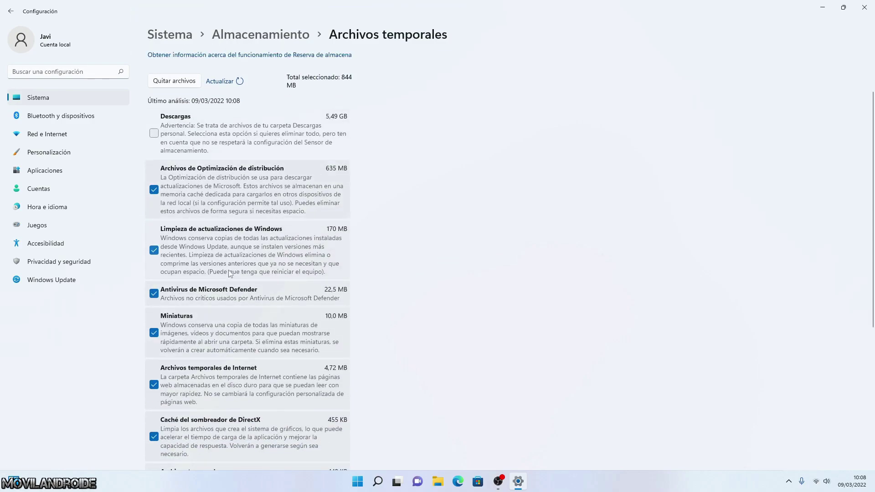
scroll(235, 233, "down", 5)
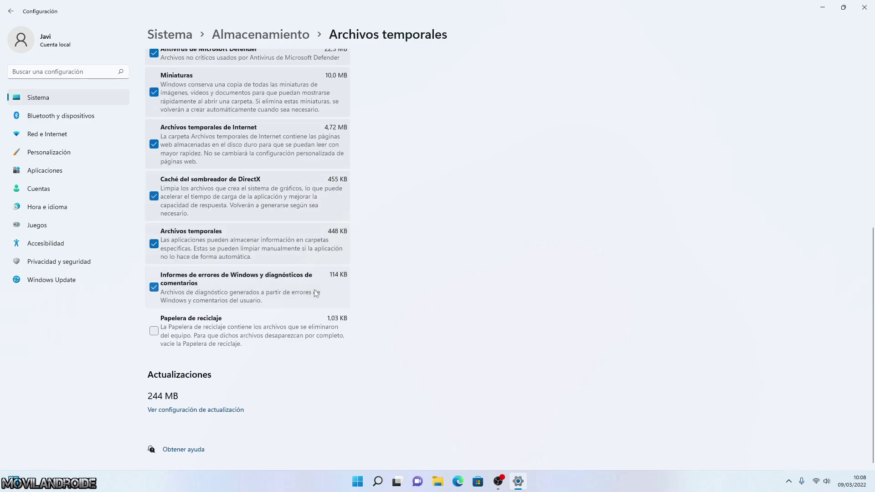
scroll(315, 294, "up", 7)
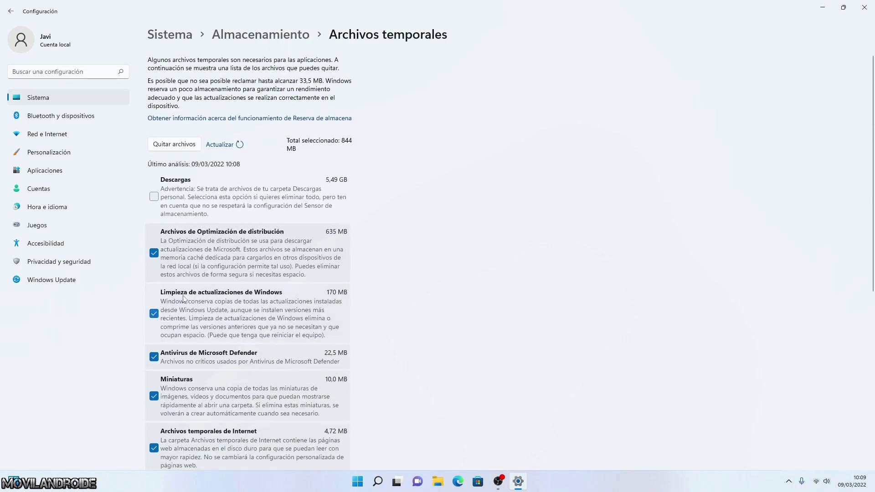
left_click(164, 144)
left_click(388, 264)
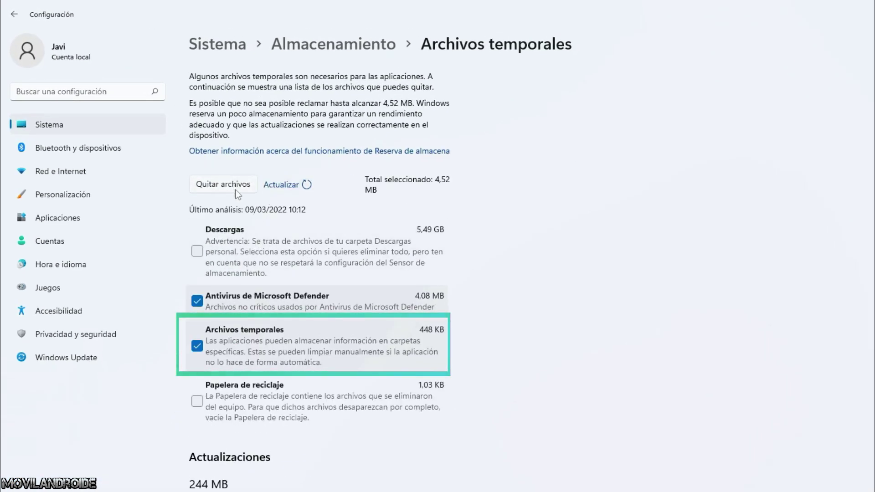
left_click(282, 185)
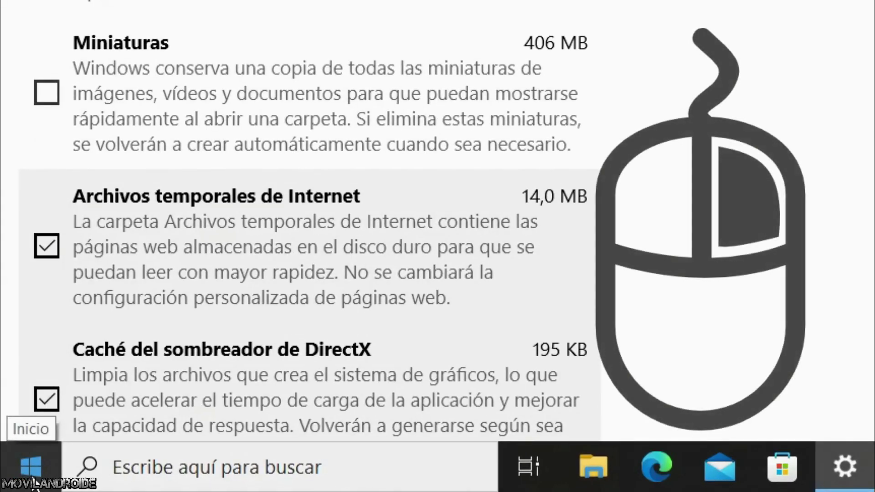
Open the Windows Temp folder by running the command temp from the Run dialog
right_click(35, 486)
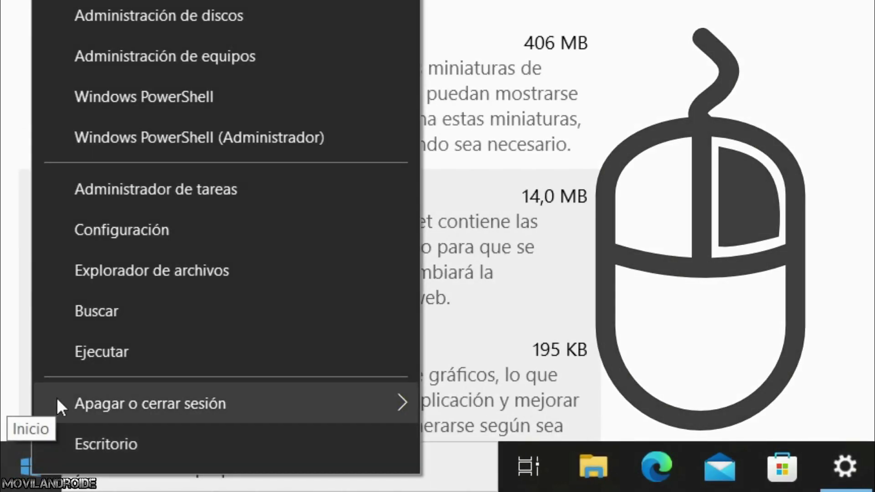
left_click(78, 354)
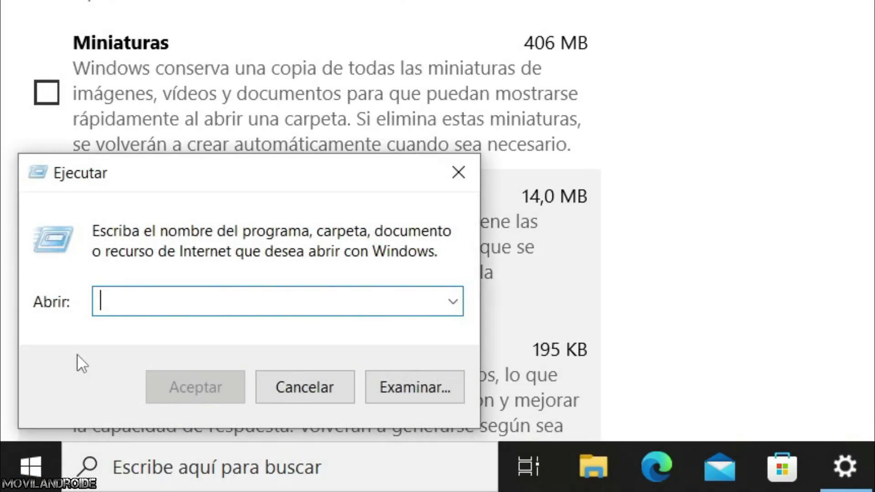
type("temp")
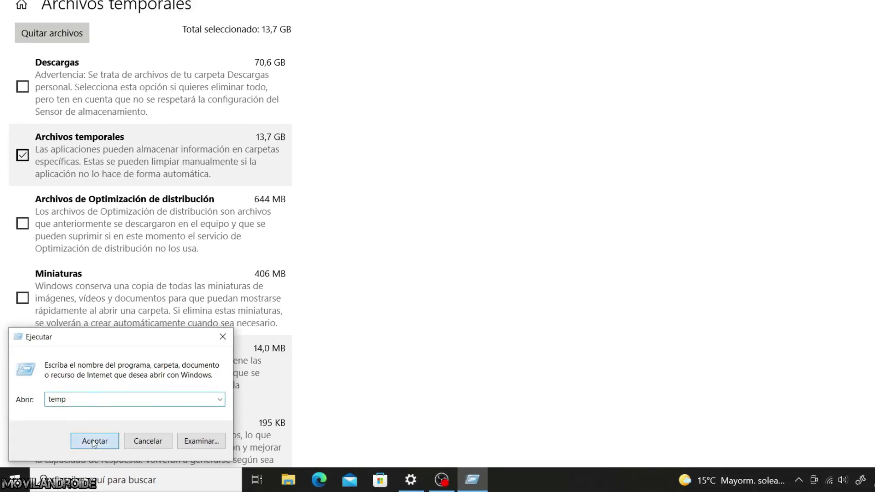
left_click(95, 441)
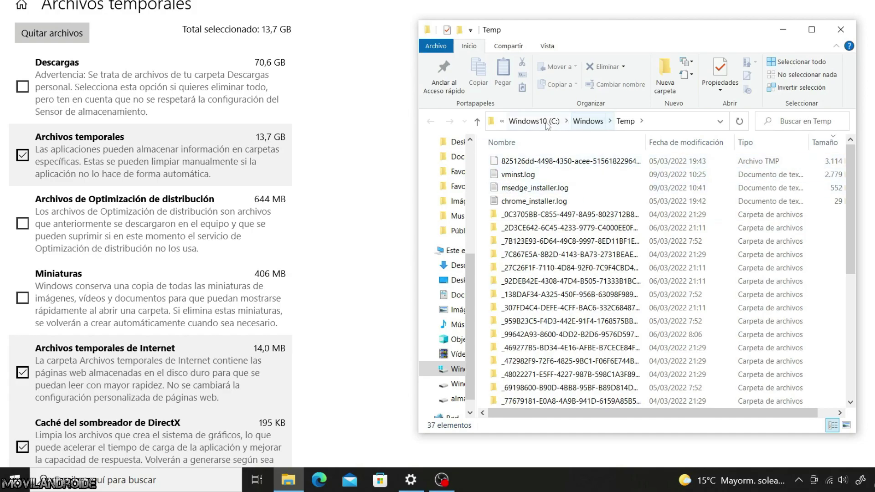
Check the size and contents of the Temp folder inside C:\Windows in its properties, and close them
left_click(588, 122)
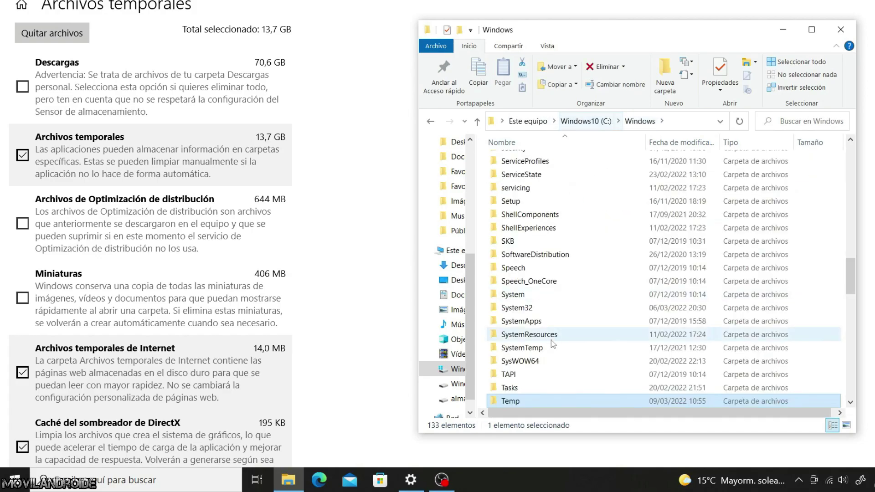
right_click(524, 401)
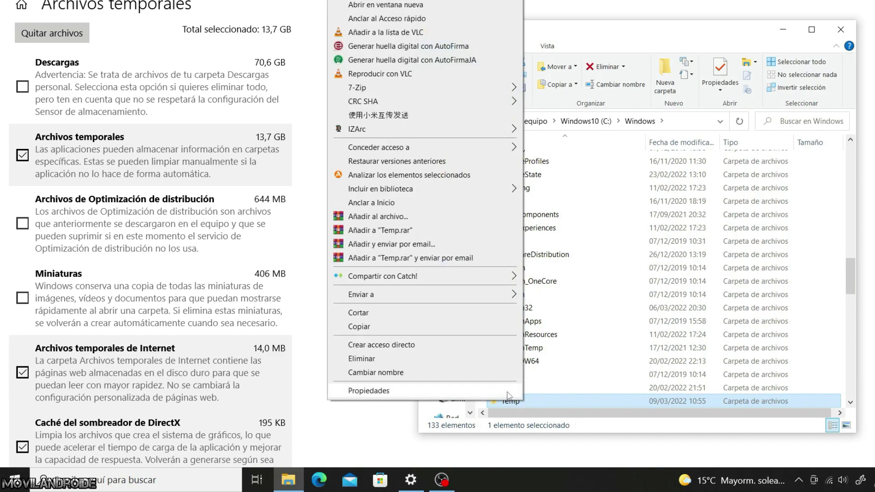
left_click(508, 393)
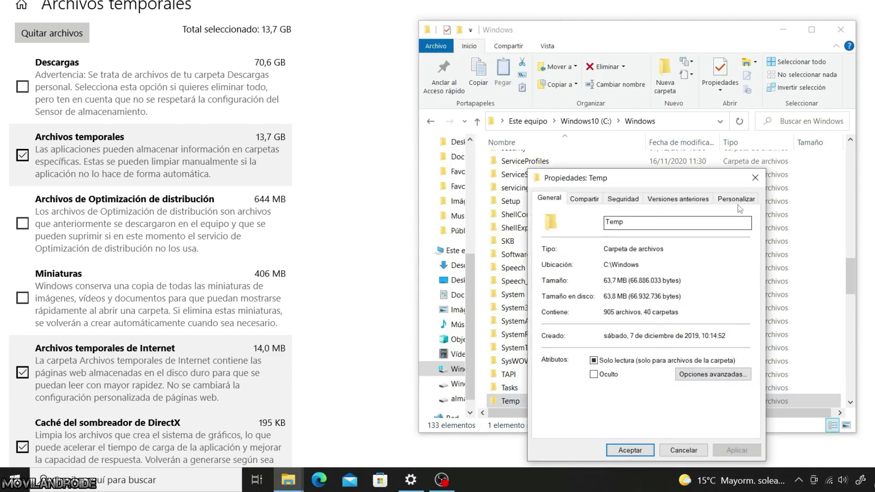
left_click(756, 178)
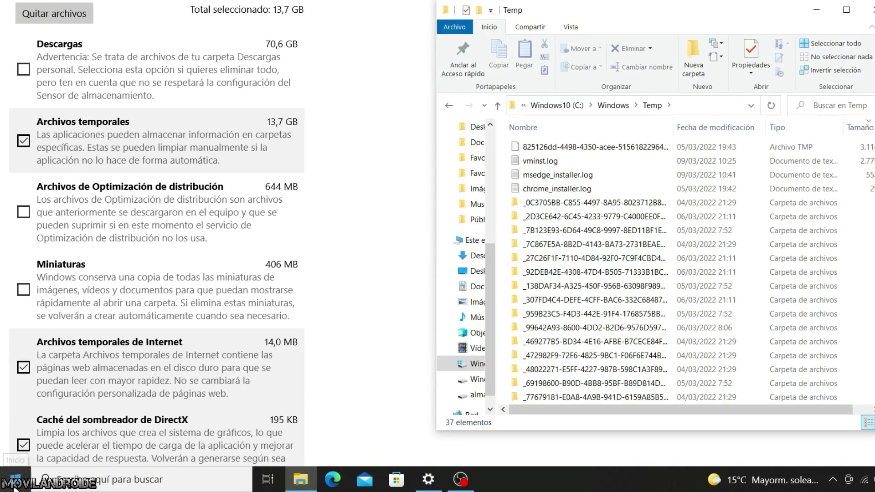
Open the user's own Temp folder by running the command %temp% from the Run dialog
right_click(16, 480)
left_click(80, 365)
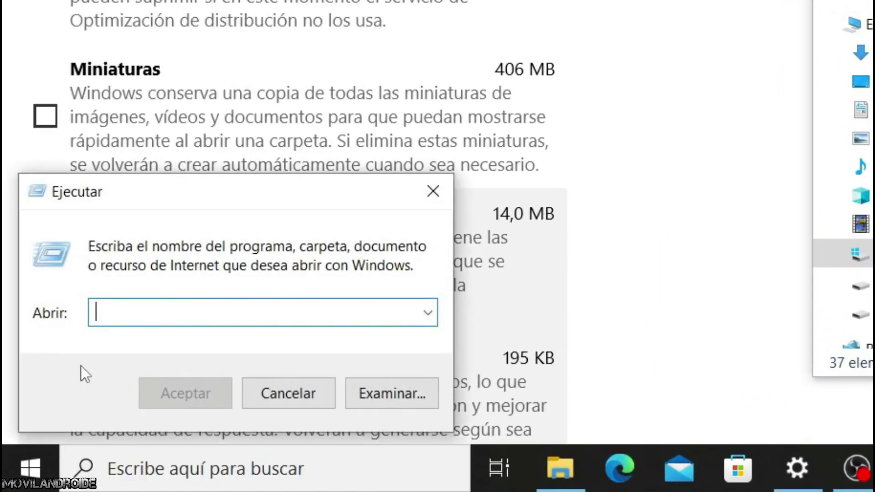
type("%tem")
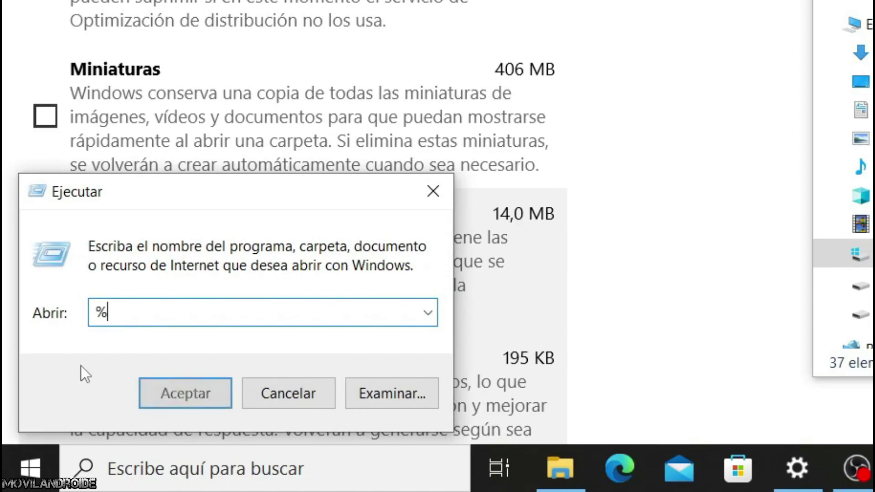
type("p%")
key("Return")
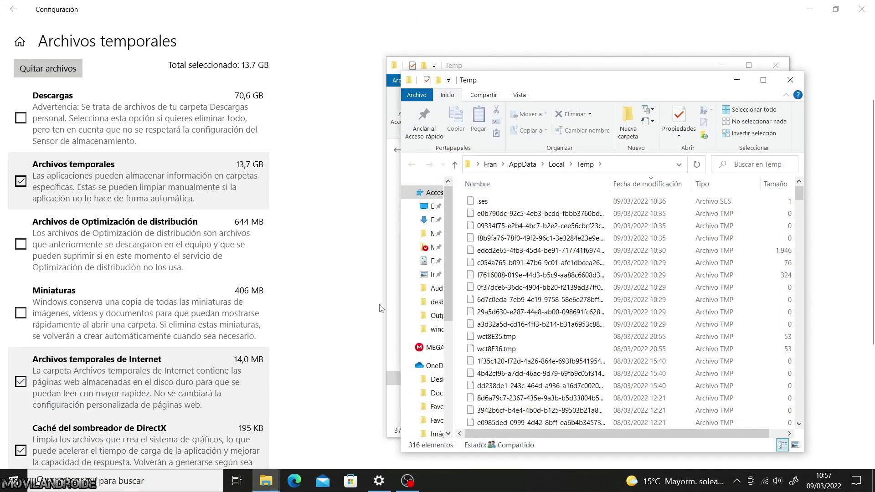
Go up to the AppData\Local folder and examine the properties of its Temp folder
left_click(553, 171)
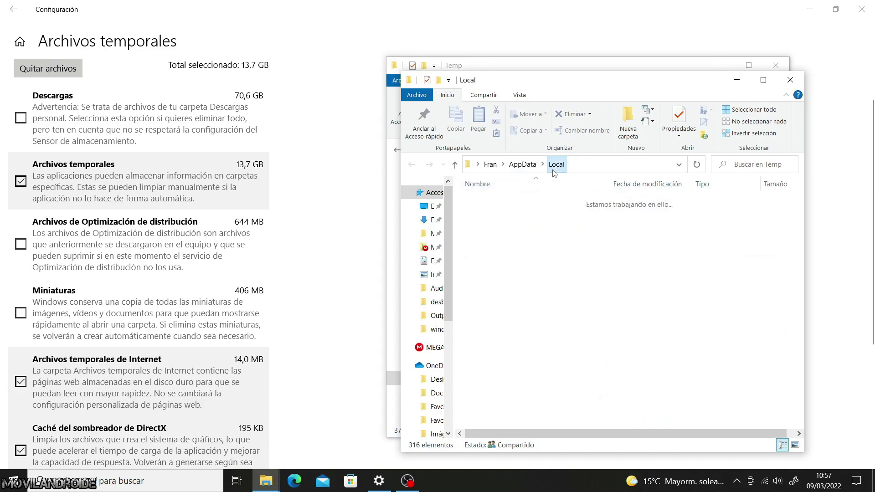
left_click(516, 162)
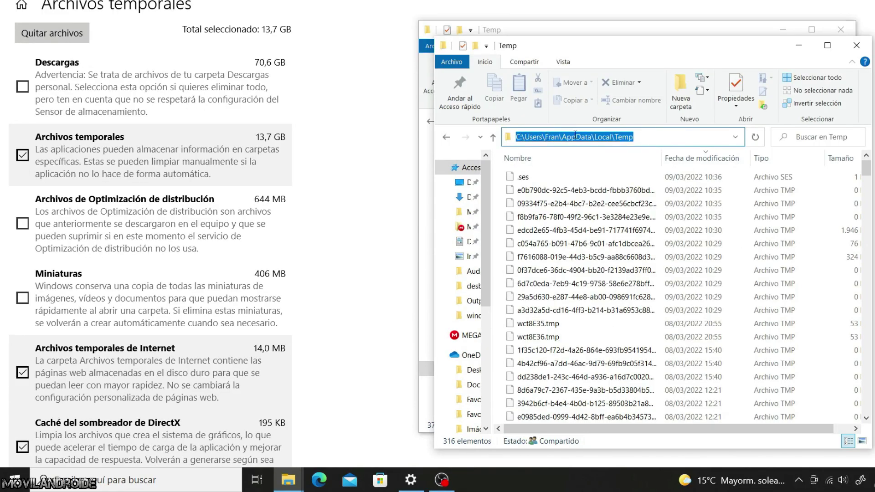
left_click(446, 137)
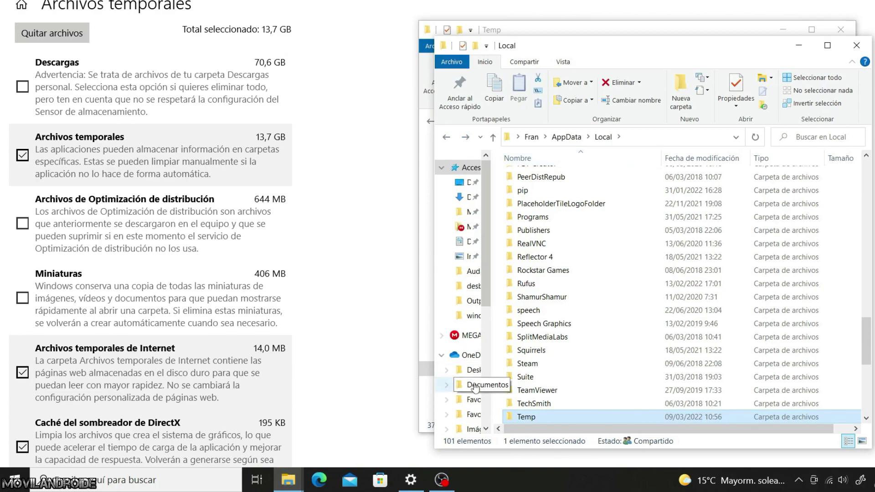
right_click(540, 416)
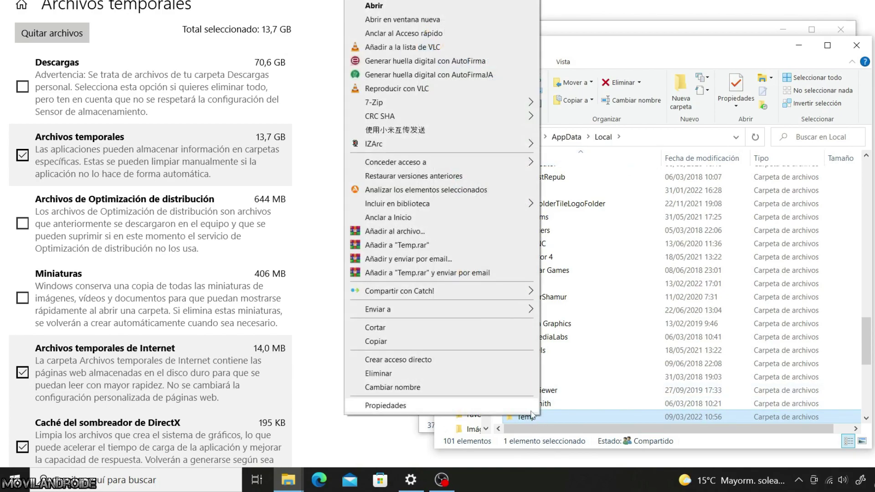
left_click(524, 409)
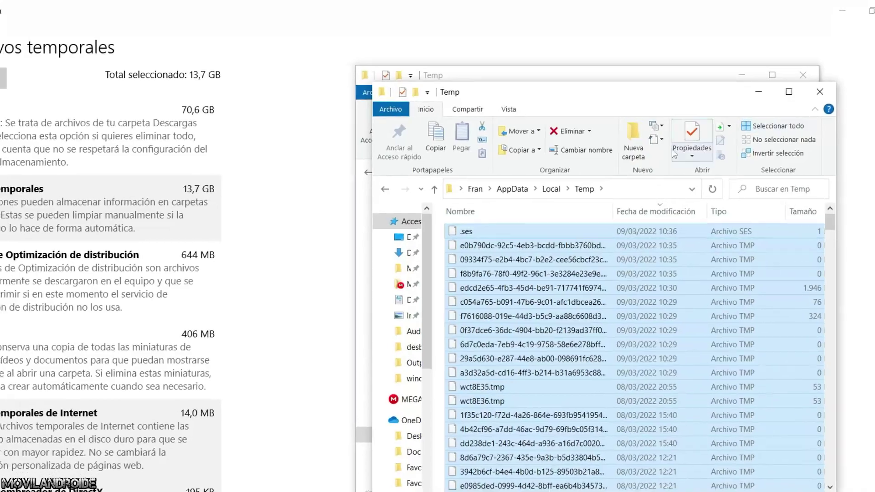
Recycle all the items in the user's Temp folder, continuing with administrator permission for all current items
left_click(588, 131)
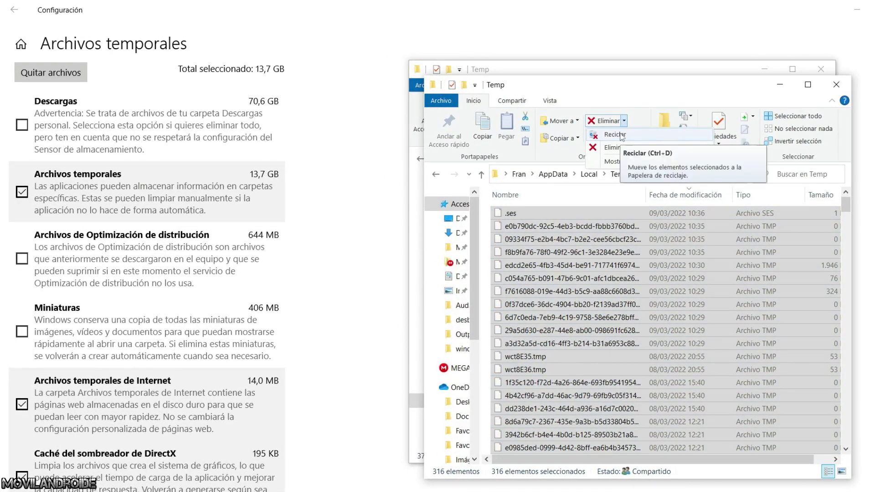
left_click(615, 134)
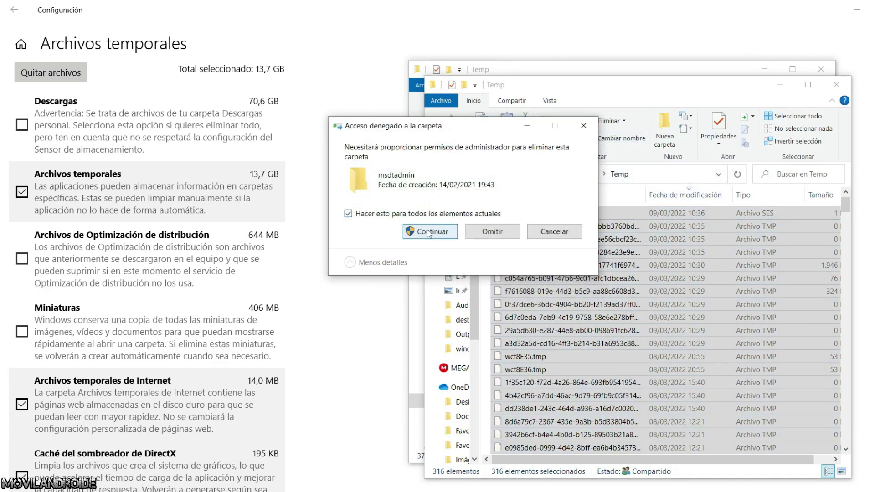
left_click(429, 232)
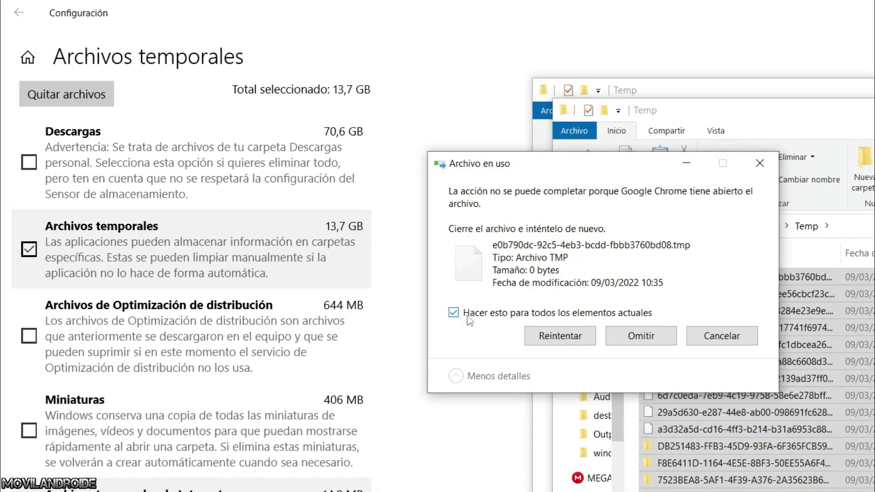
Retry recycling the temporary files held open by Google Chrome, applying the choice to all current items
left_click(555, 340)
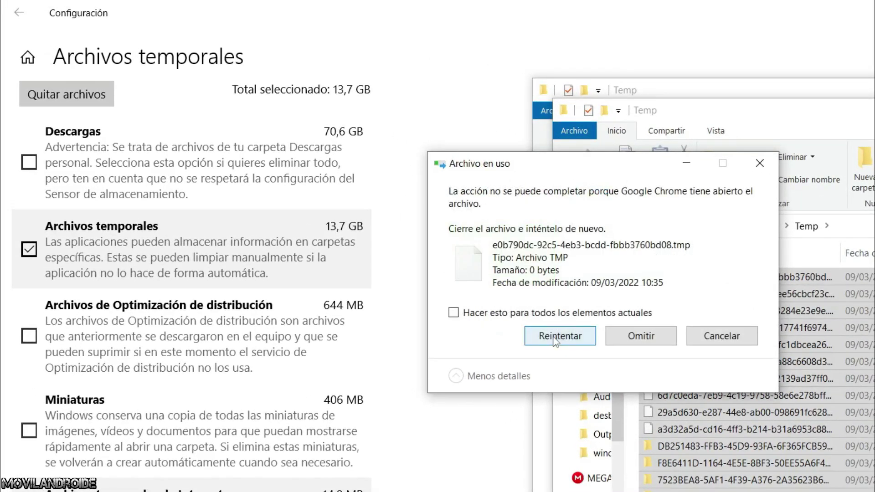
left_click(565, 338)
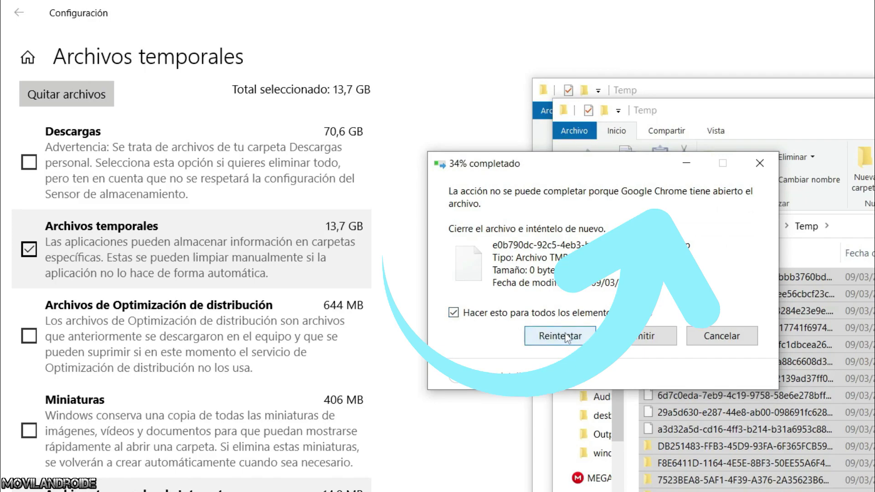
left_click(454, 312)
left_click(560, 336)
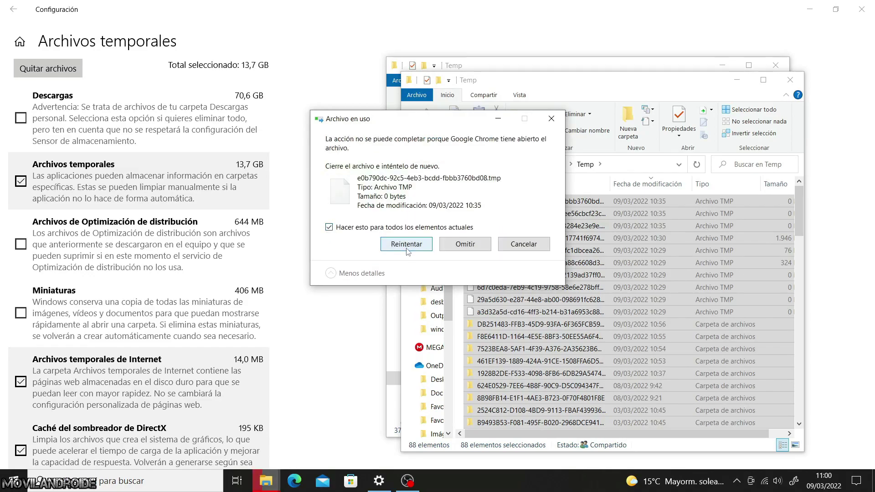
left_click(407, 249)
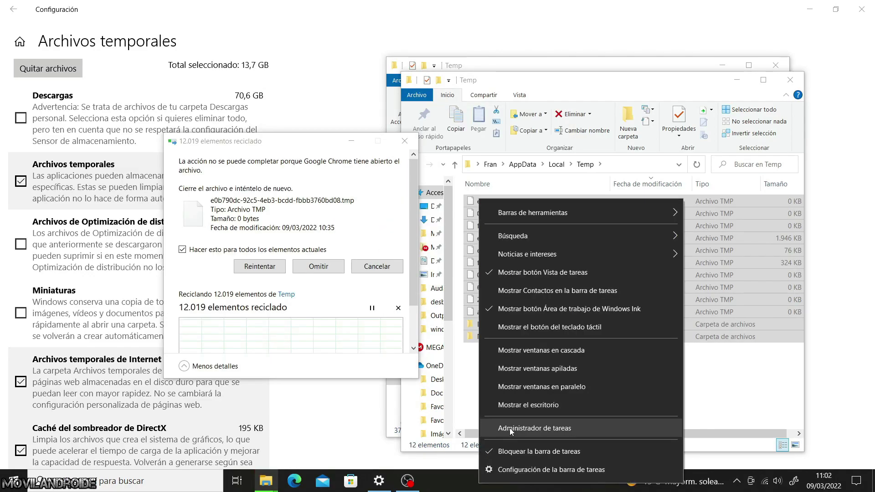
Switch to Task Manager and end the first Google Chrome process below GraphicsCardEngine
left_click(510, 428)
scroll(305, 305, "down", 4)
left_click(299, 347)
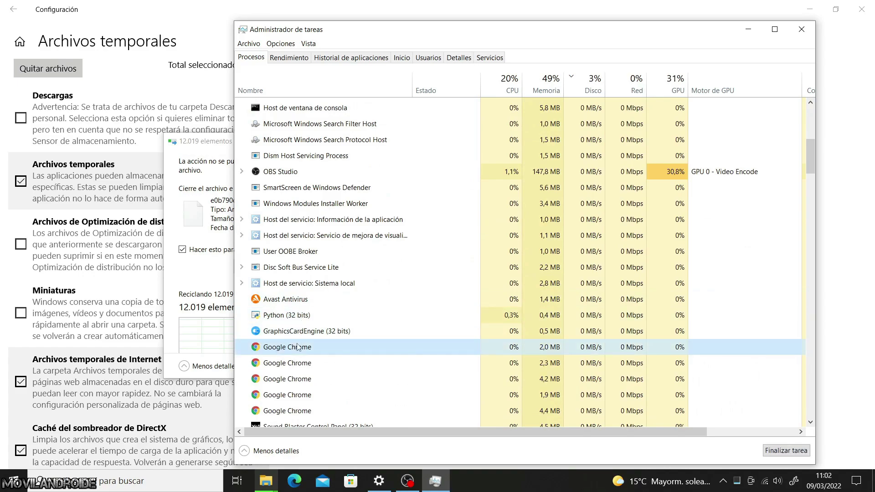
left_click(779, 453)
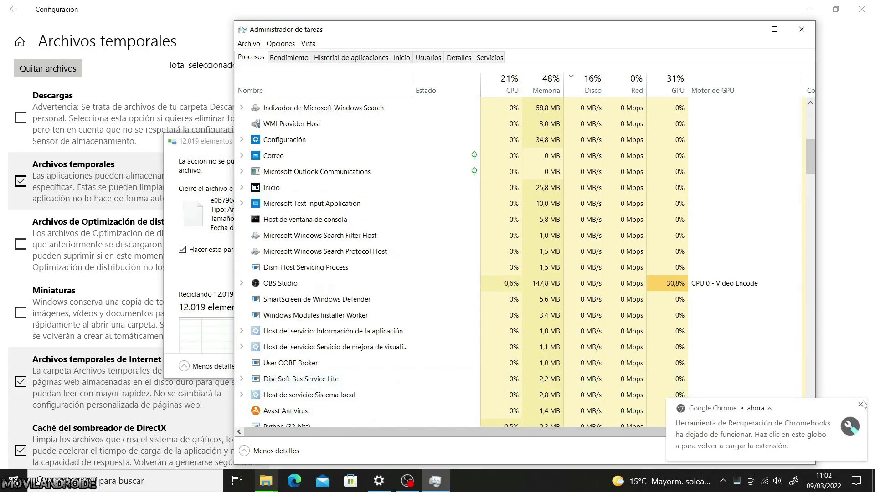
Dismiss the Google Chrome extension notification and look through the list of running processes in Task Manager
left_click(861, 404)
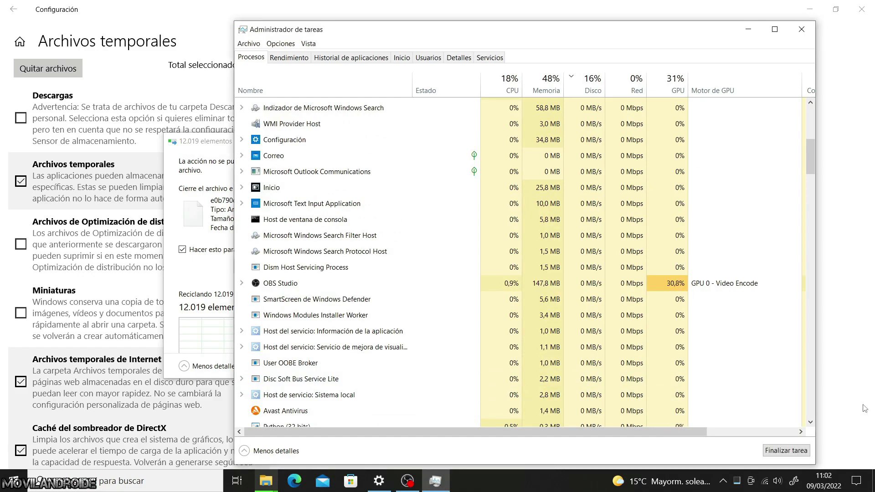
left_click(320, 88)
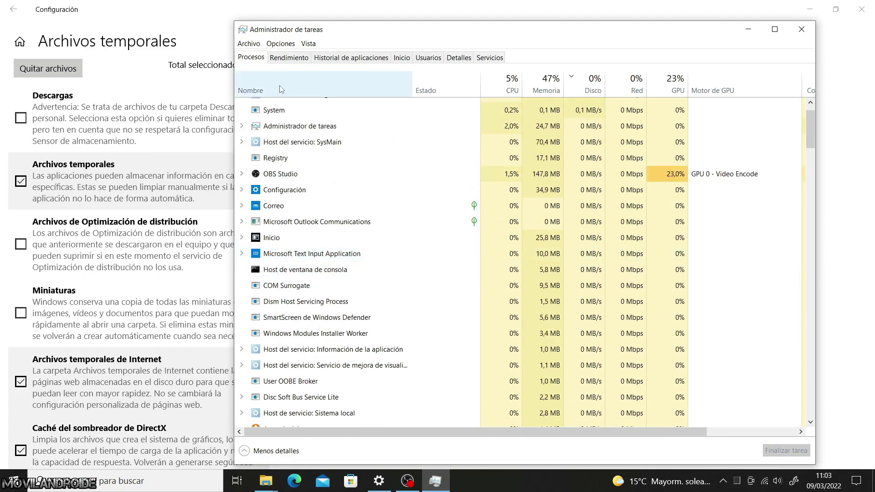
scroll(338, 247, "down", 2)
scroll(338, 276, "down", 10)
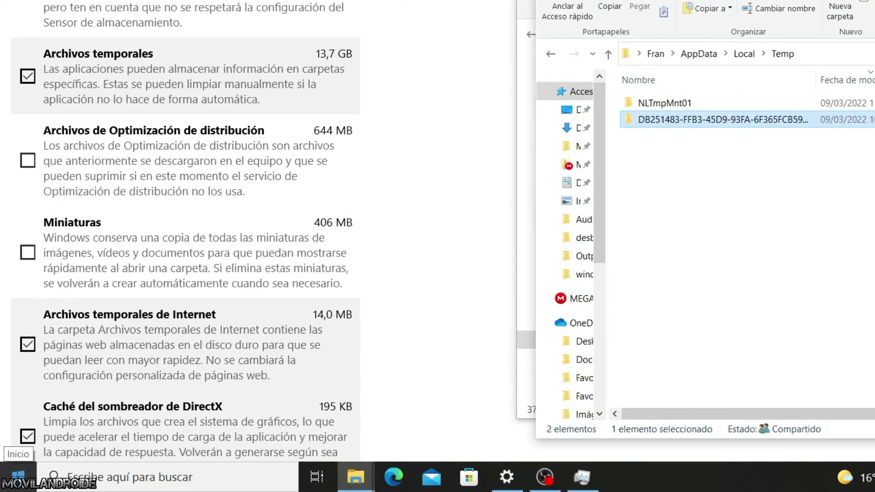
Open System Configuration by running msconfig
right_click(18, 477)
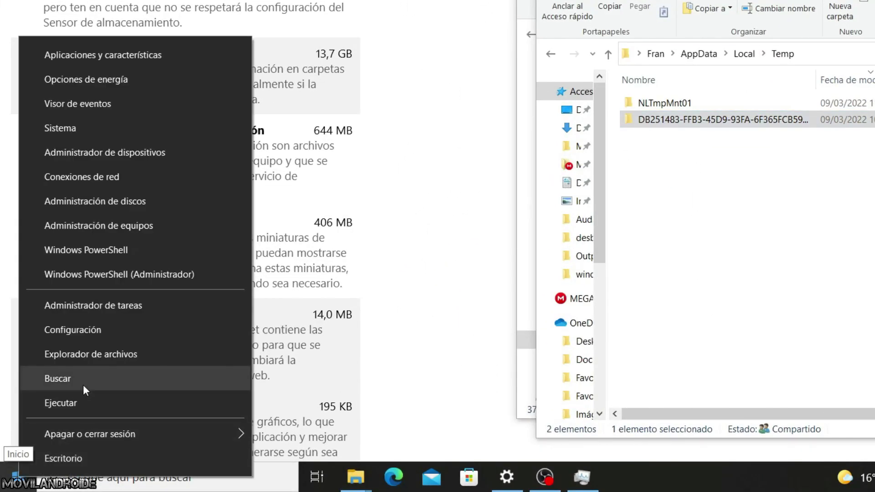
left_click(86, 404)
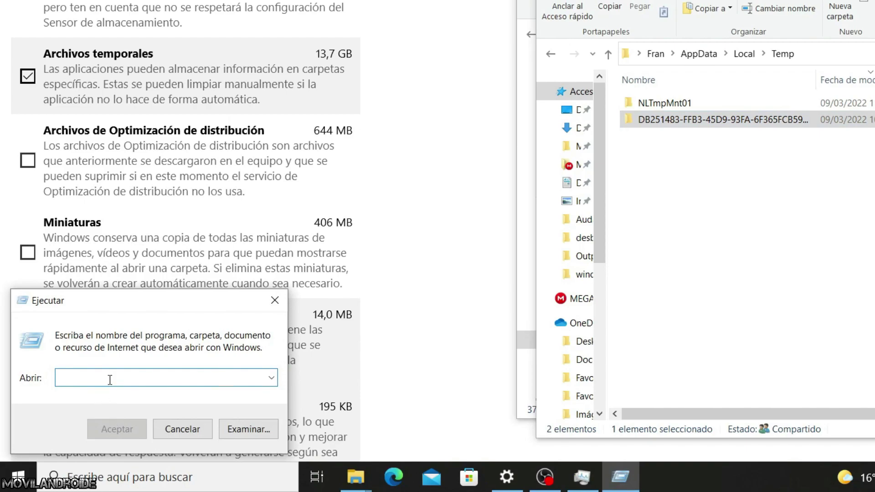
type("msconfig")
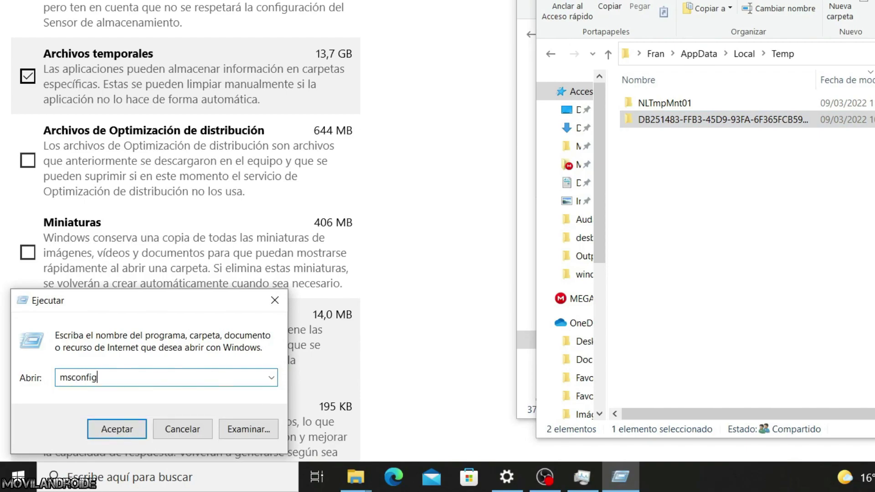
key("Return")
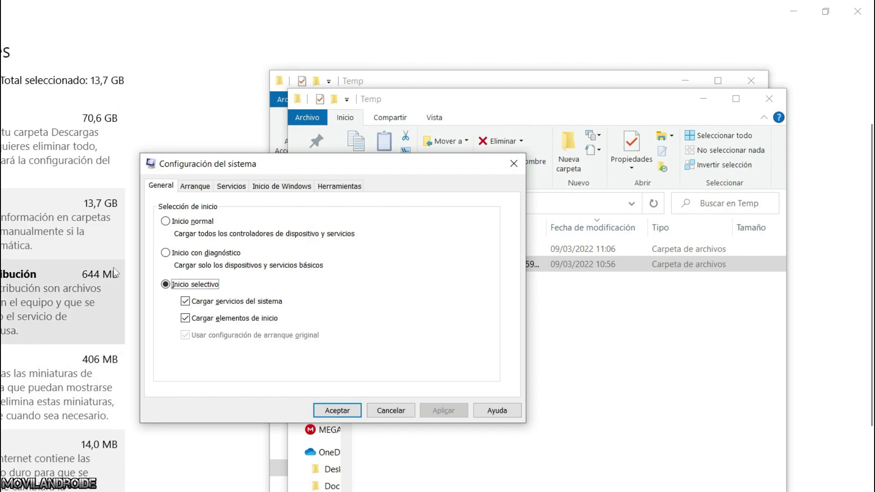
Enable safe boot with the Minimal option for Windows 10, applying and accepting the change
left_click(195, 186)
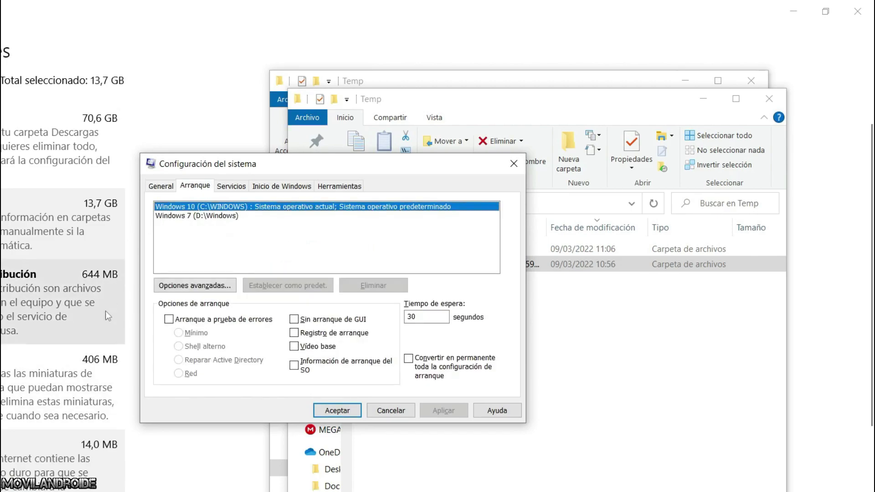
left_click(169, 320)
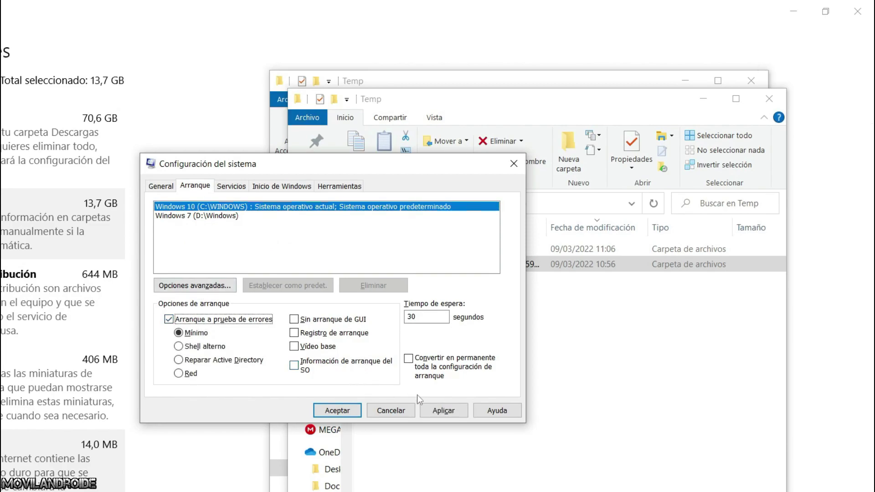
left_click(441, 412)
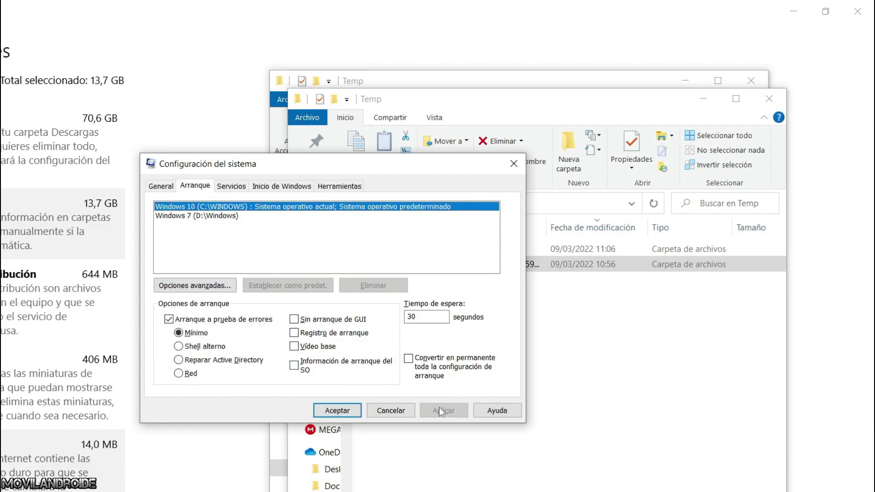
left_click(347, 414)
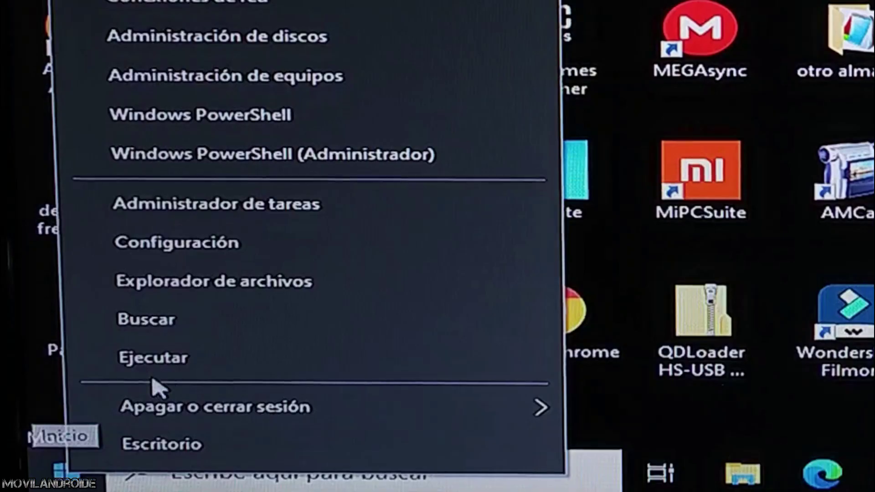
Open the user's Temp folder in safe mode by running %temp%
left_click(162, 360)
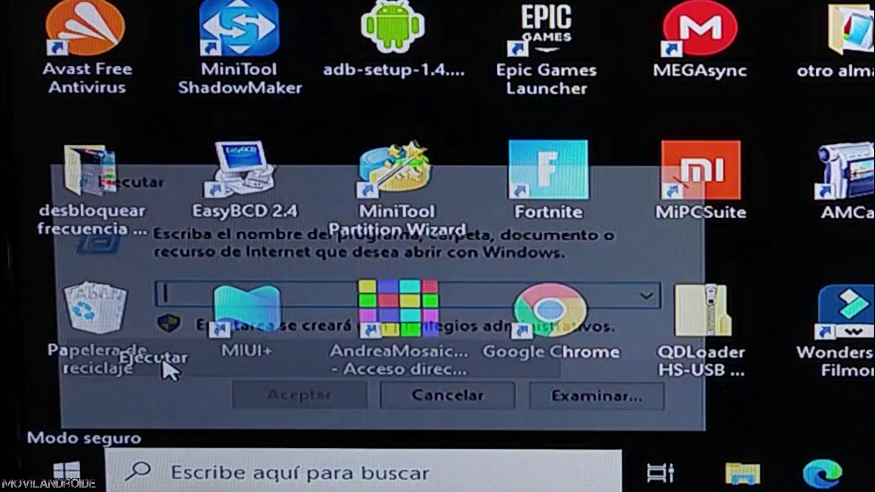
type("%")
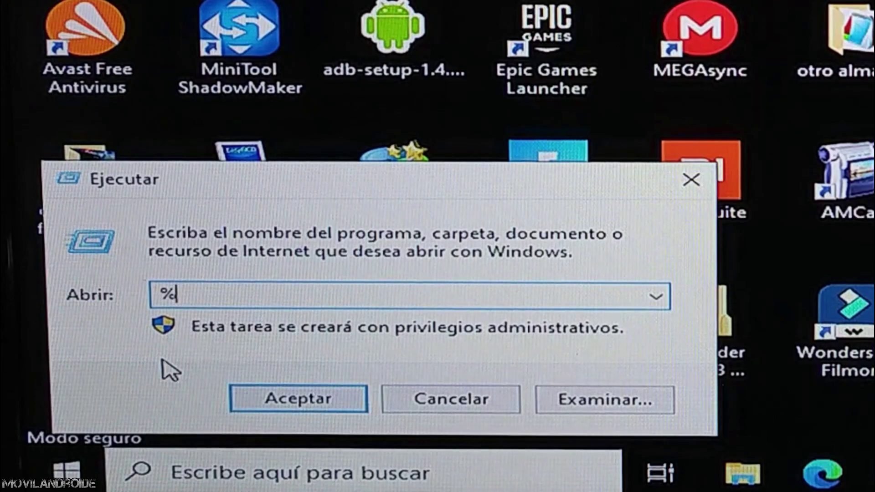
type("temp%")
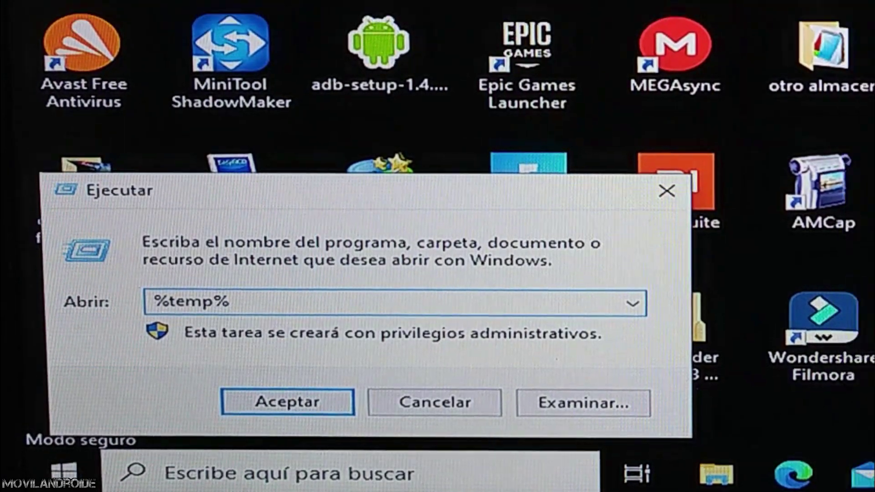
key("Return")
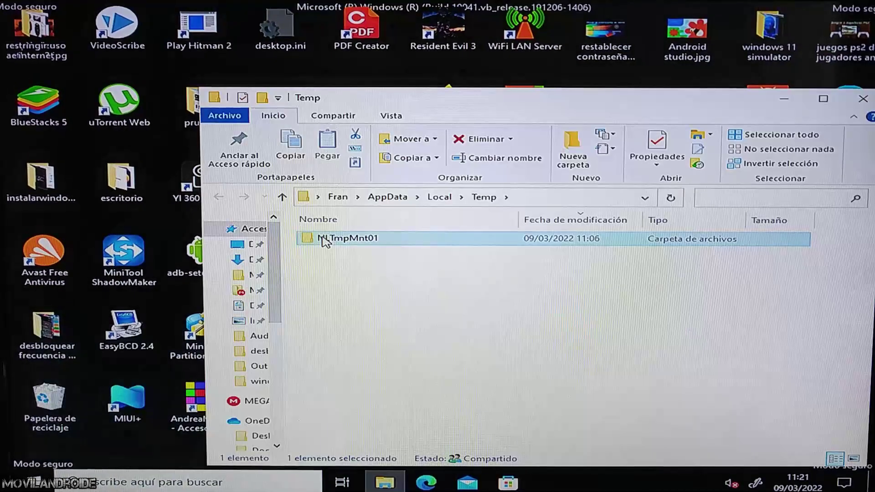
Try to delete the NLTmpMnt01 folder with retries for the denied access, and then the Program Files (x86) folder inside it
right_click(319, 238)
left_click(87, 427)
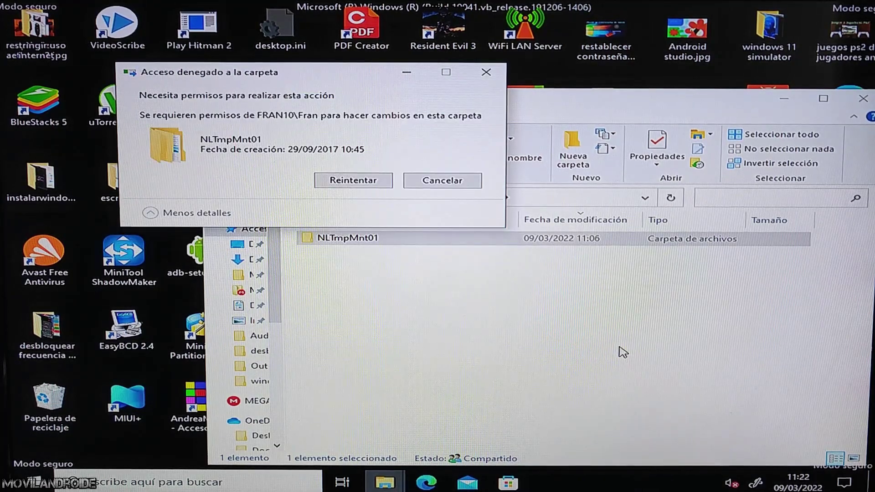
left_click(353, 182)
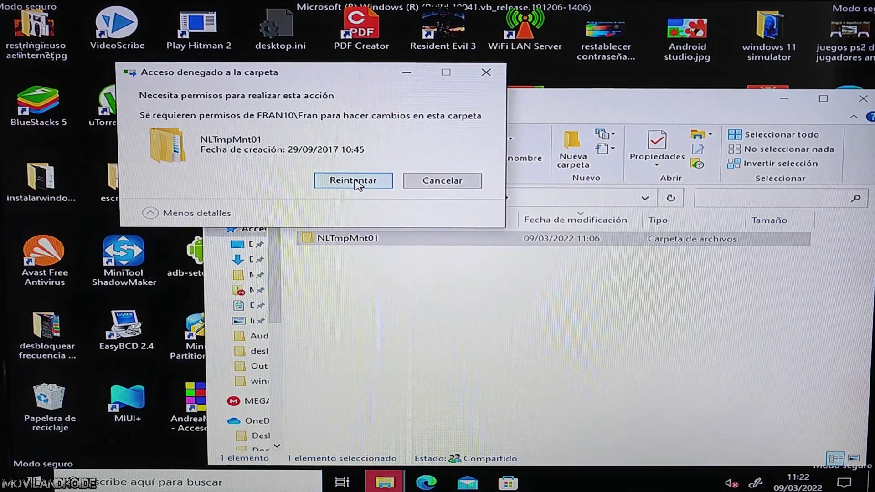
left_click(359, 182)
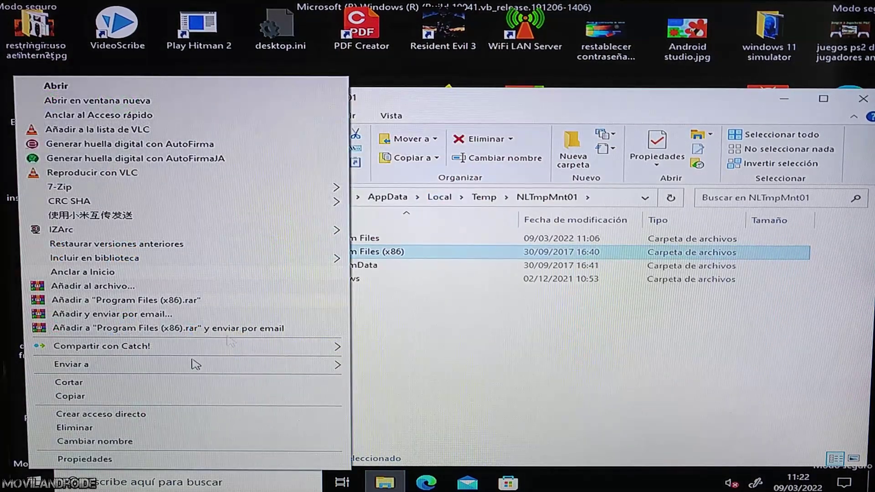
left_click(129, 428)
left_click(487, 181)
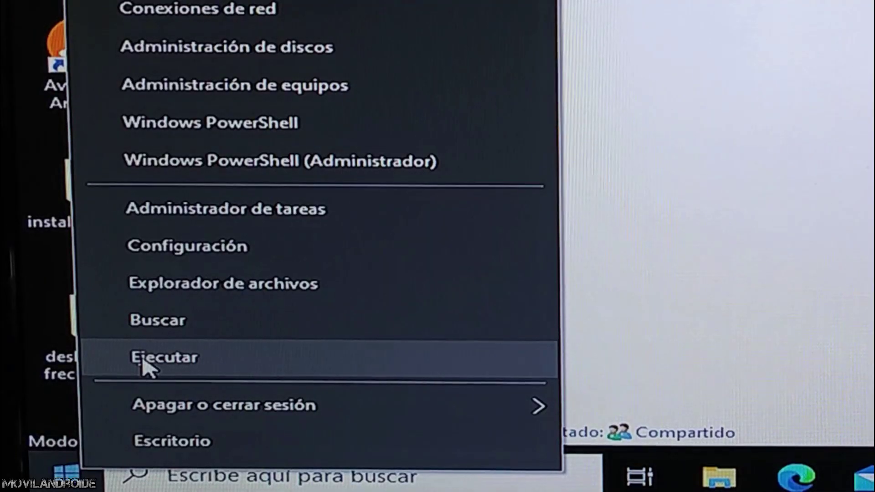
Run msconfig and disable safe boot in the boot options, applying the change
left_click(147, 368)
type("msconfig")
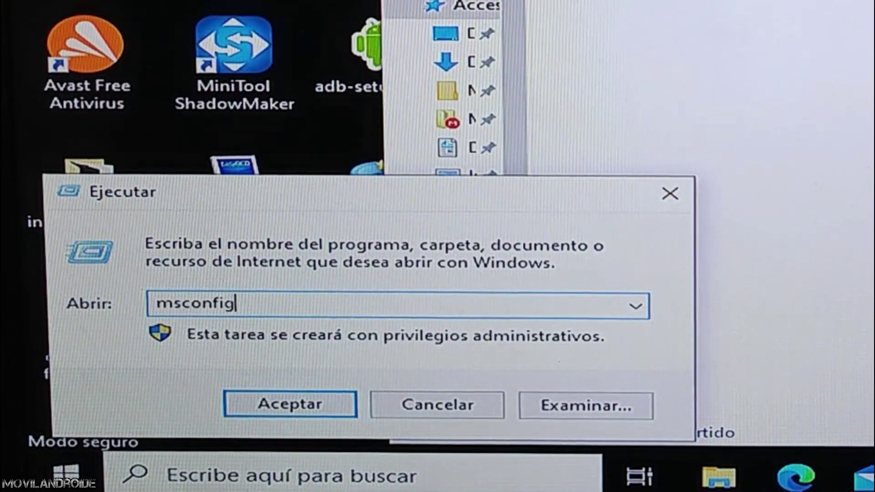
left_click(279, 407)
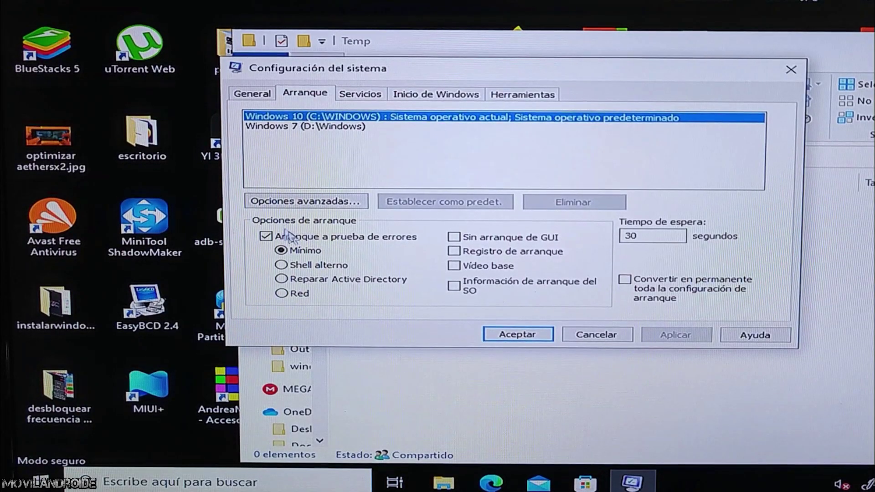
left_click(266, 237)
left_click(698, 337)
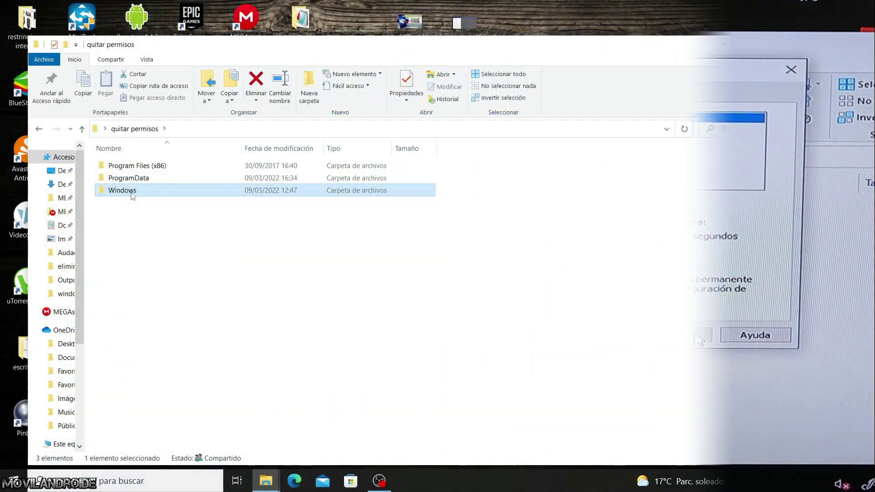
Try to delete the Windows folder inside "quitar permisos" and cancel at the denied-access prompt
right_click(130, 193)
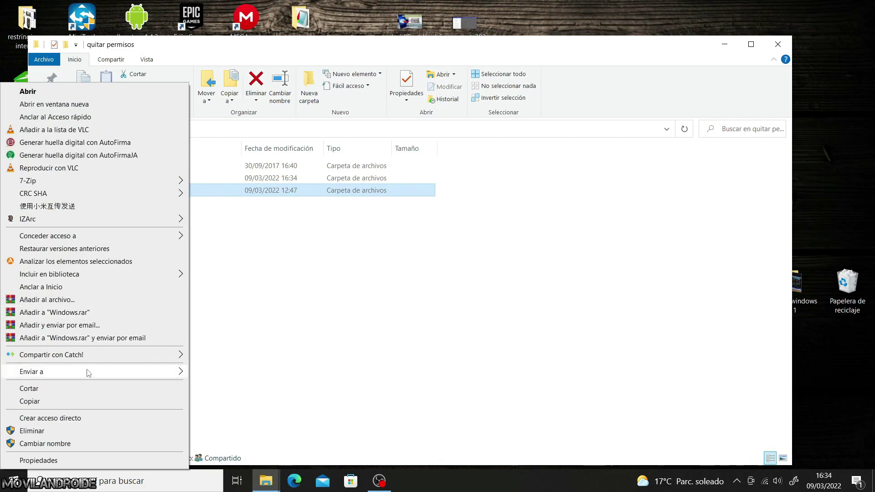
left_click(66, 431)
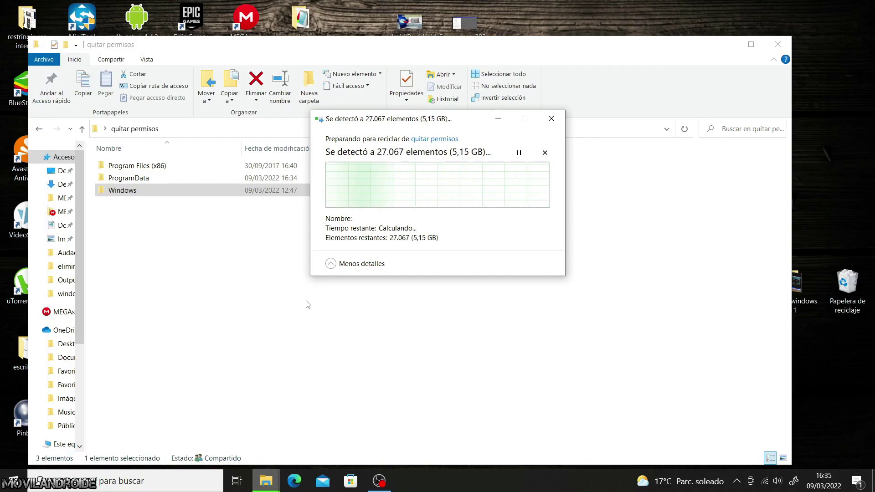
left_click(465, 216)
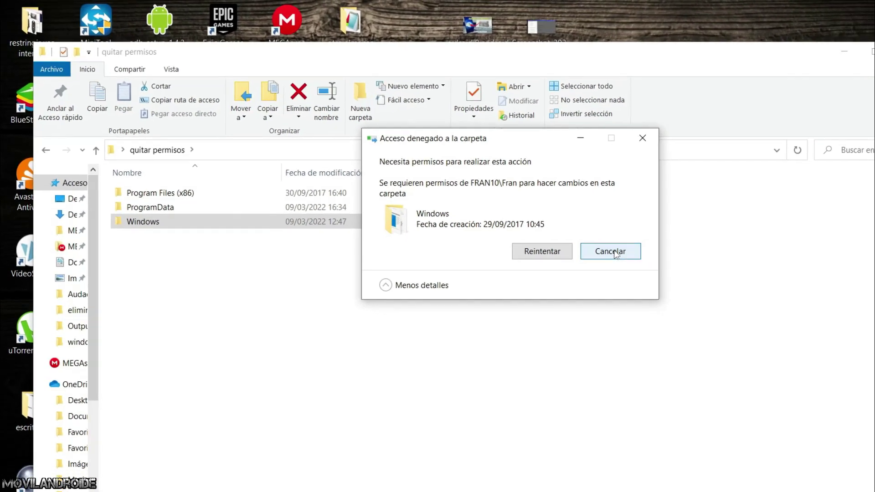
left_click(611, 252)
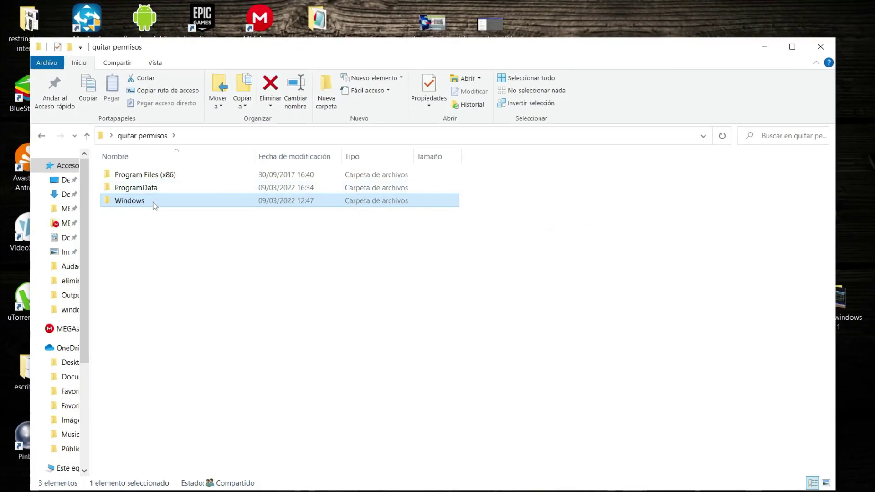
Open the advanced security settings of the Windows folder inside "quitar permisos"
right_click(154, 205)
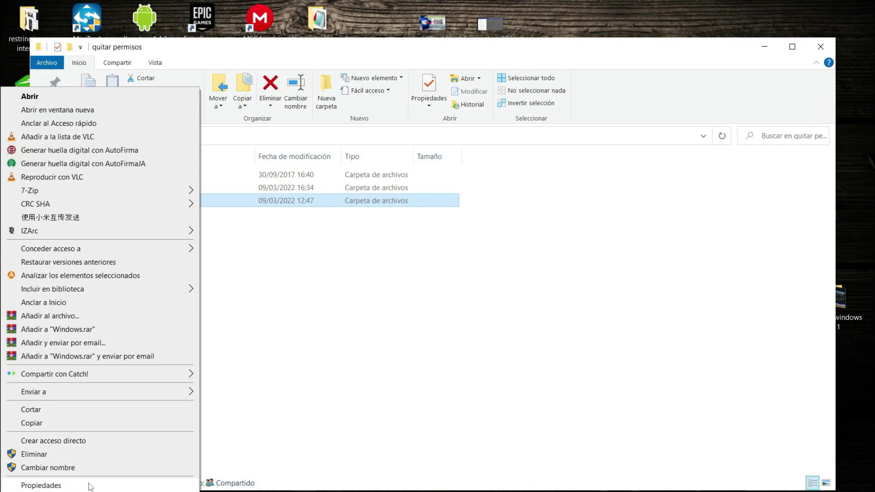
left_click(41, 486)
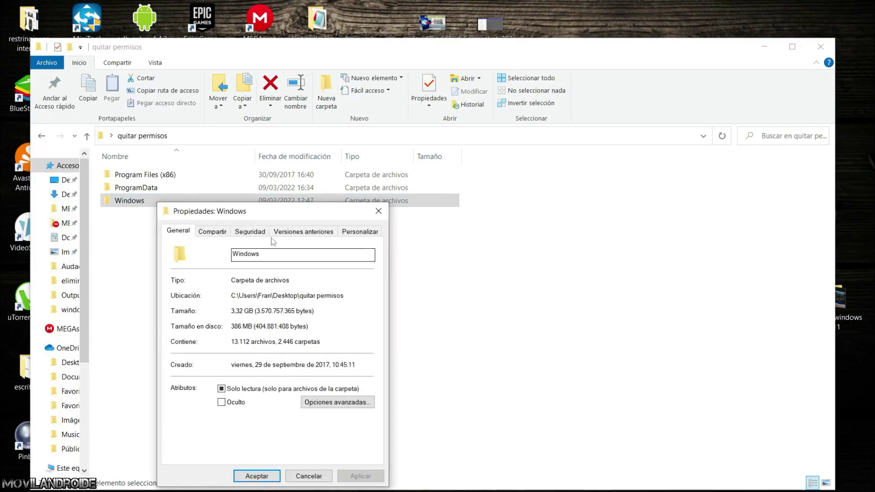
left_click_drag(272, 214, 437, 170)
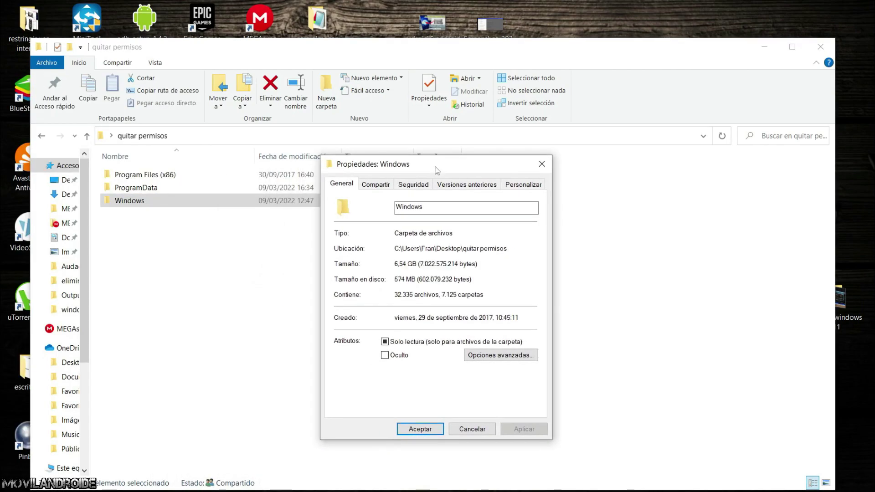
left_click(413, 184)
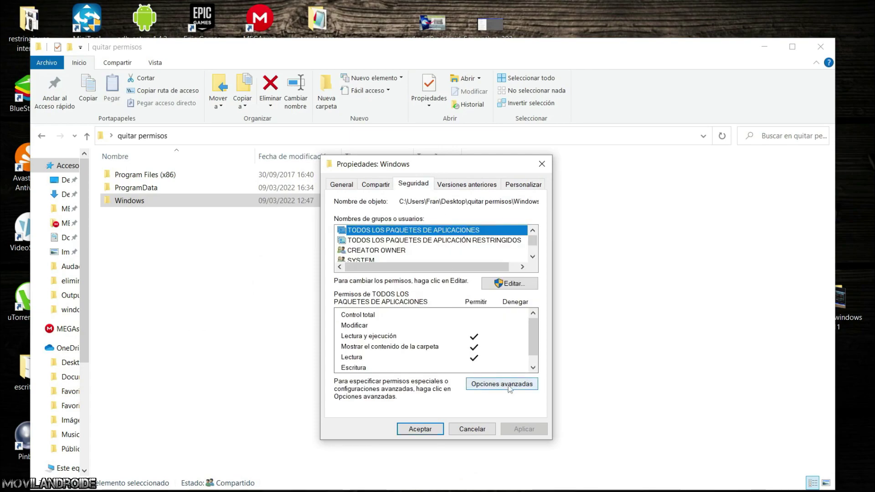
left_click(509, 387)
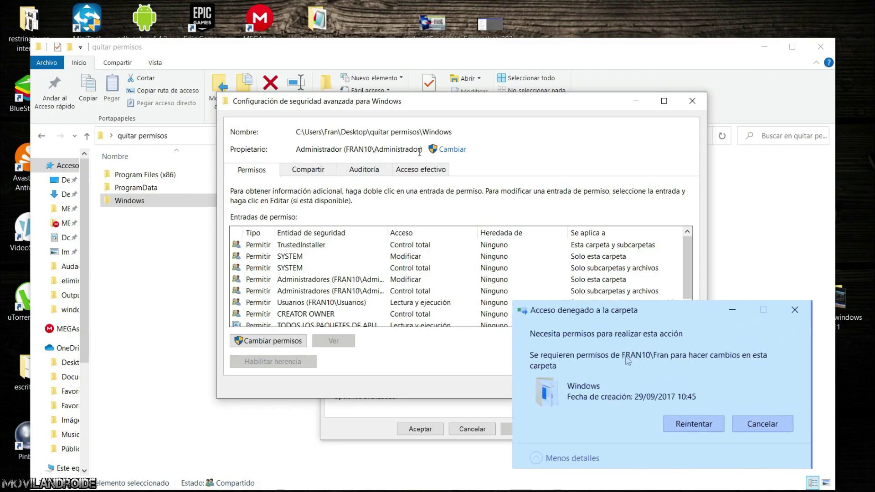
Search the available accounts and select the user's own account as the new owner of the Windows folder
left_click(452, 151)
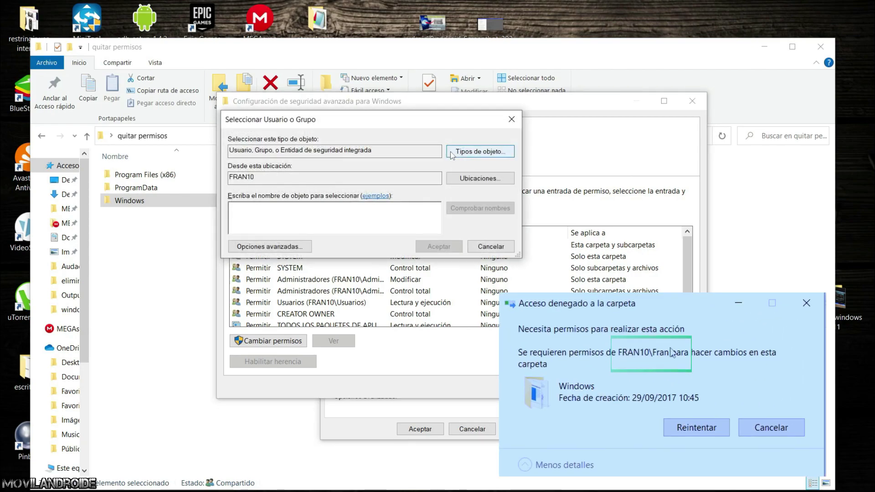
left_click(300, 249)
left_click(504, 249)
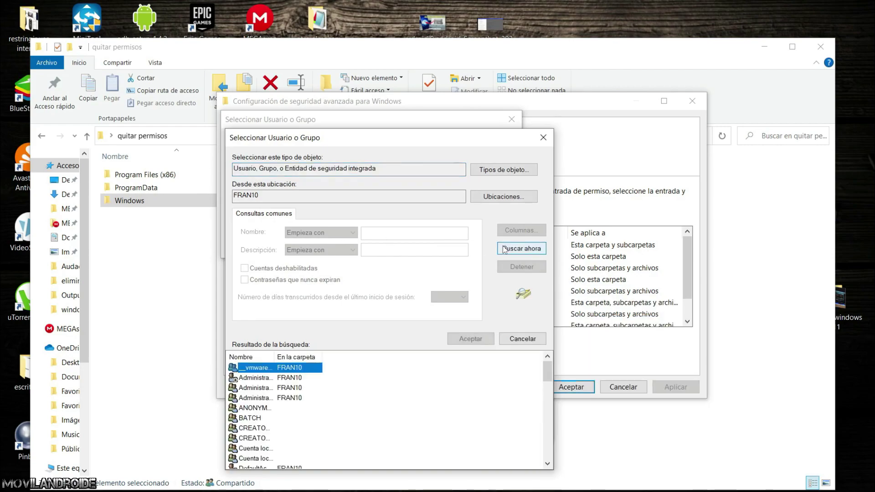
scroll(321, 384, "down", 3)
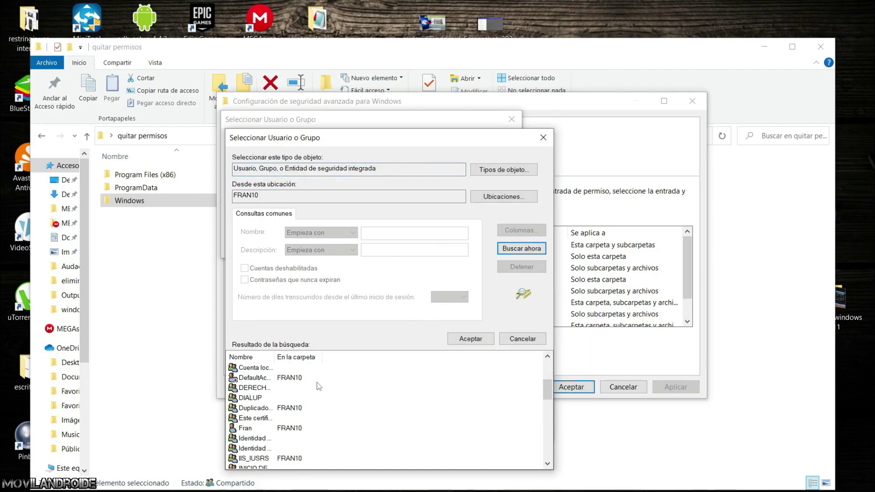
left_click(242, 429)
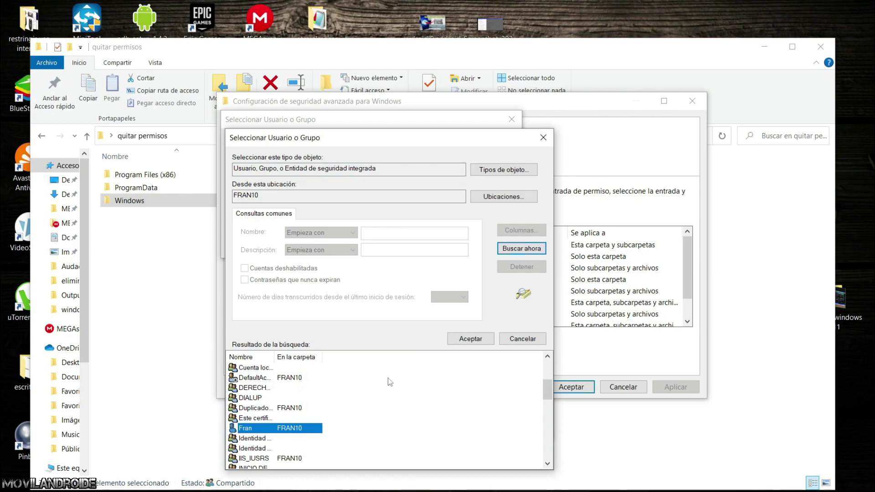
left_click(470, 339)
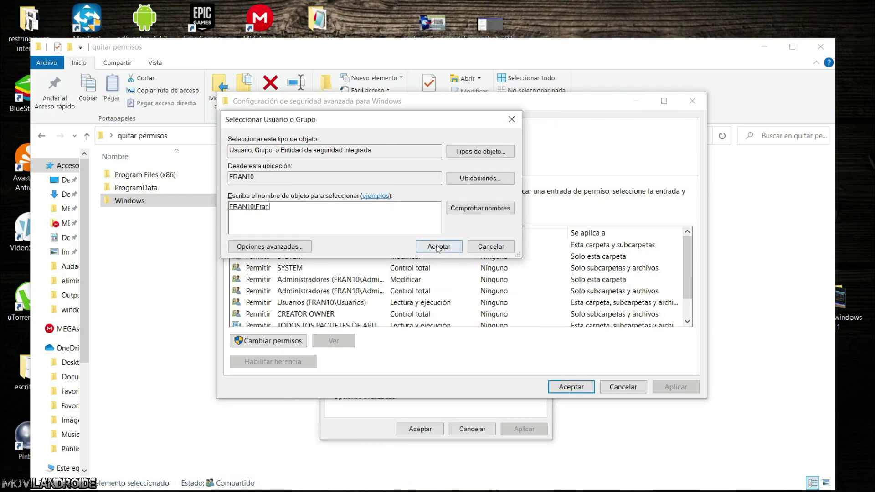
left_click(437, 247)
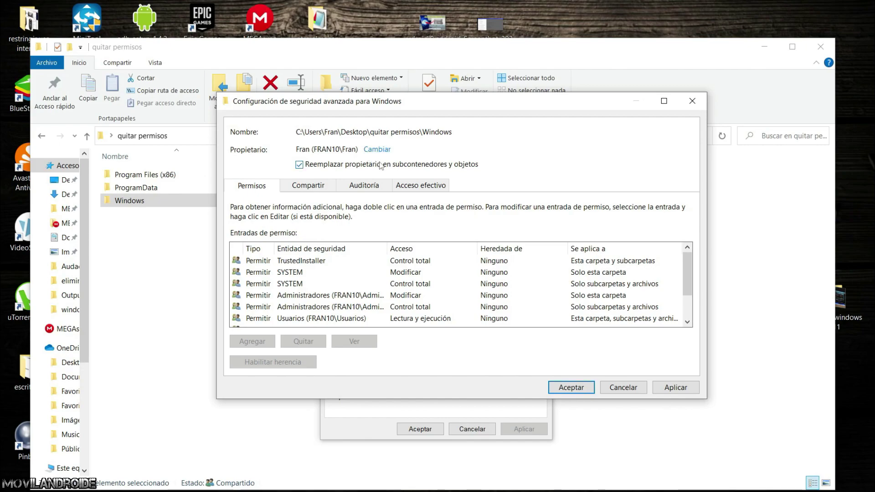
Apply the new ownership to the Windows folder with its subcontainers and objects, and close the folder's properties
left_click(674, 387)
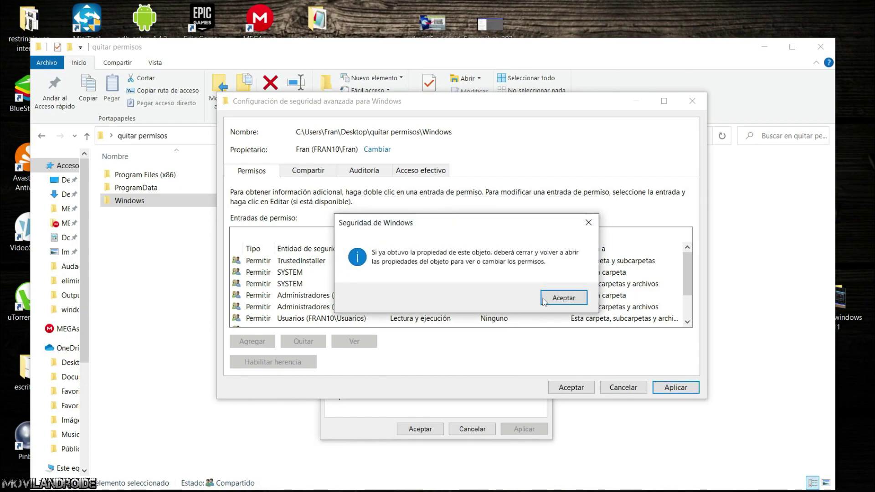
left_click(547, 301)
left_click(325, 306)
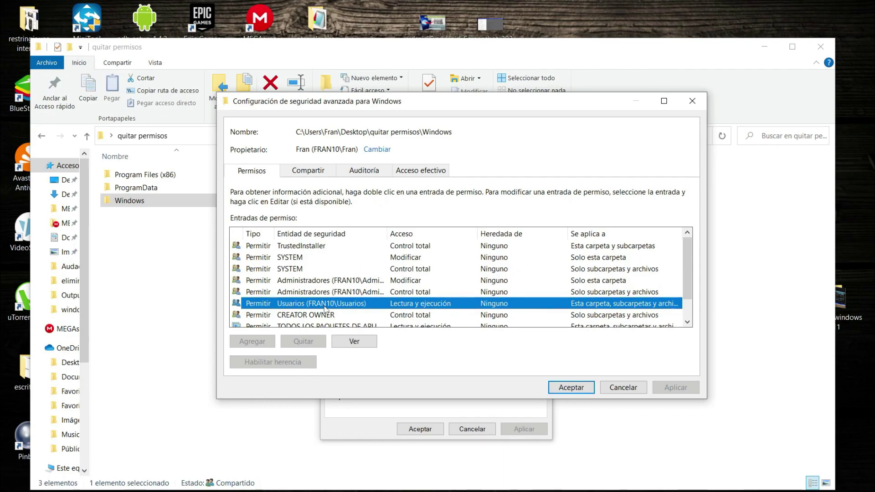
left_click(571, 387)
left_click(421, 429)
Reopen the properties of the Windows folder and show its advanced security settings
key("alt+Return")
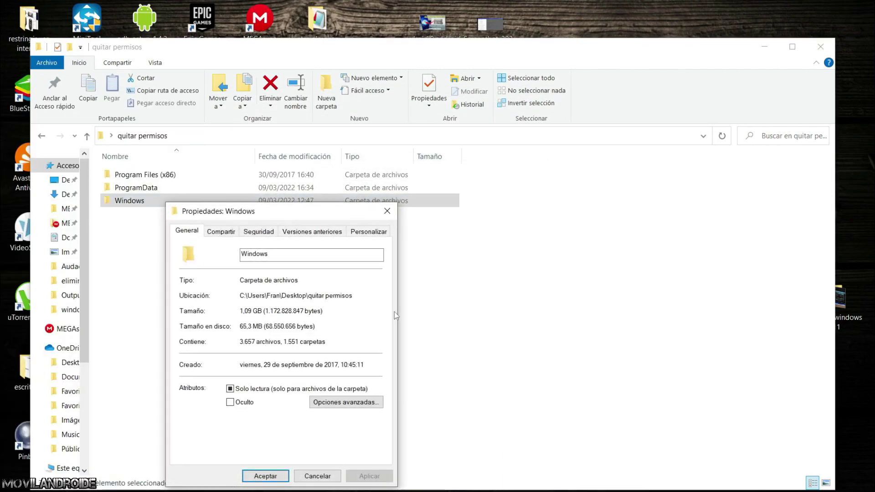
left_click(265, 234)
left_click_drag(281, 216, 453, 113)
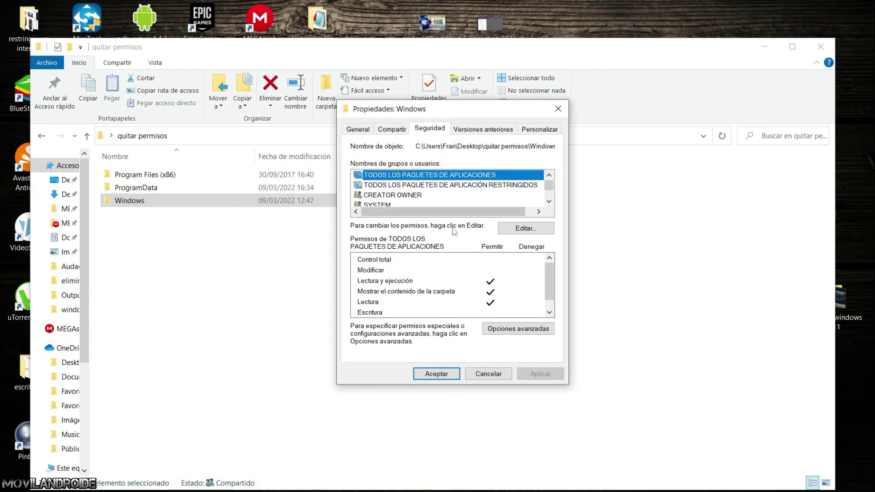
left_click(519, 329)
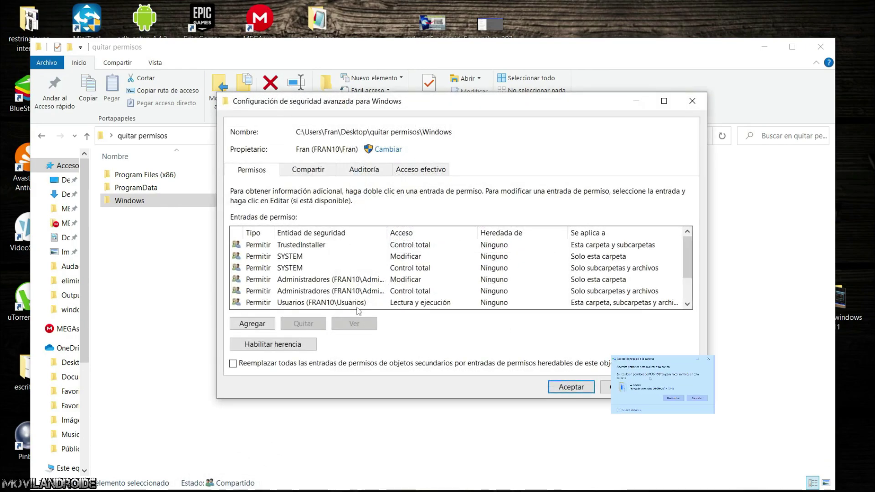
Enable inheritance for the Windows folder and replace all child object permission entries with inheritable ones, confirming the replacement
left_click(343, 305)
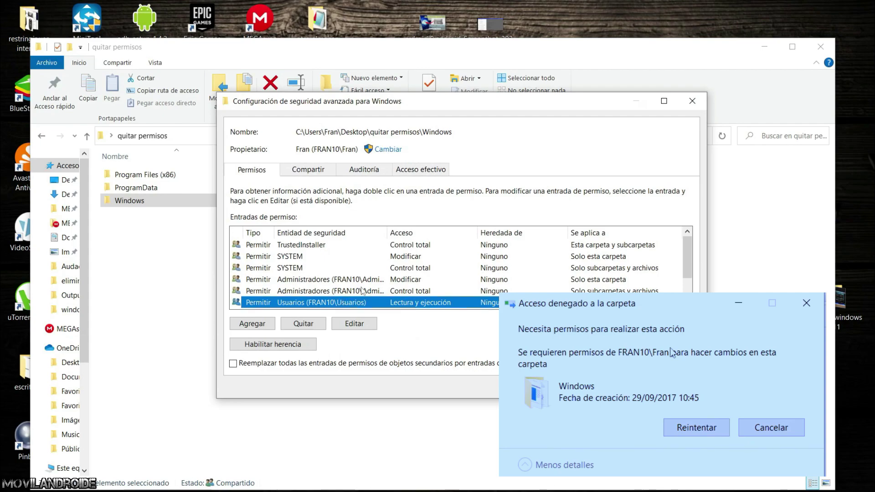
scroll(371, 279, "down", 1)
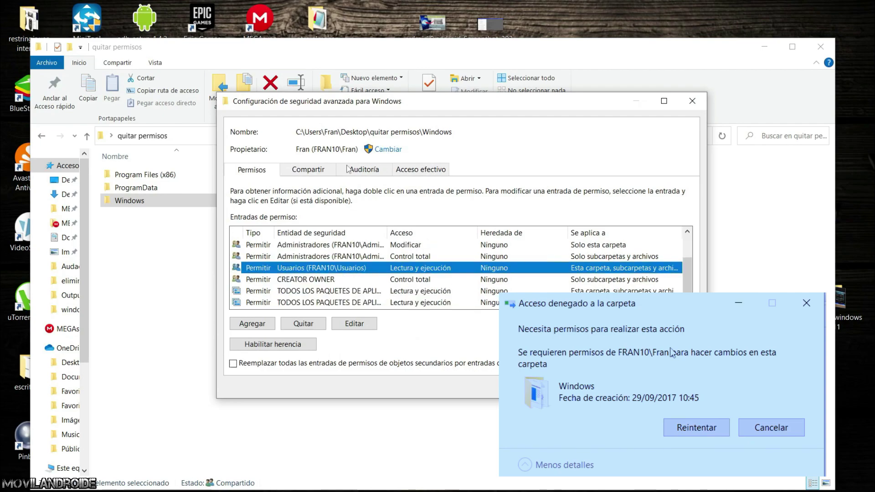
left_click(234, 363)
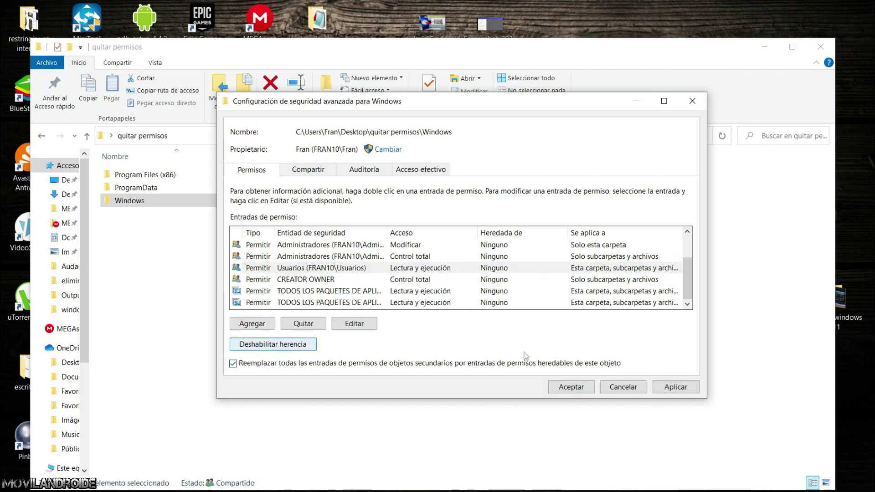
left_click(677, 389)
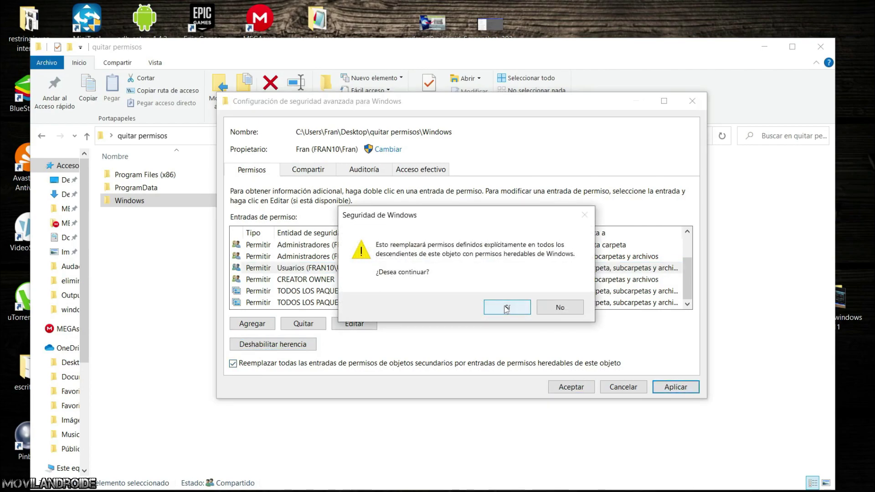
left_click(505, 307)
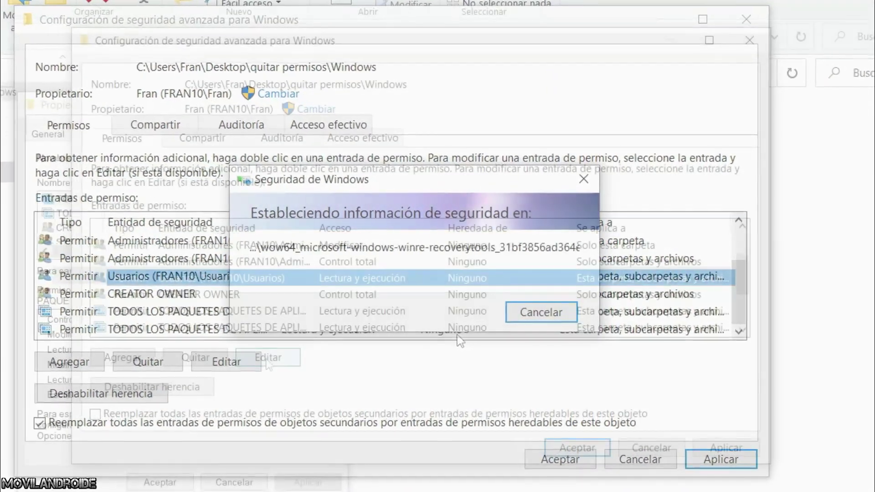
Grant the Usuarios group full control of the Windows folder and delete the folder
left_click(268, 358)
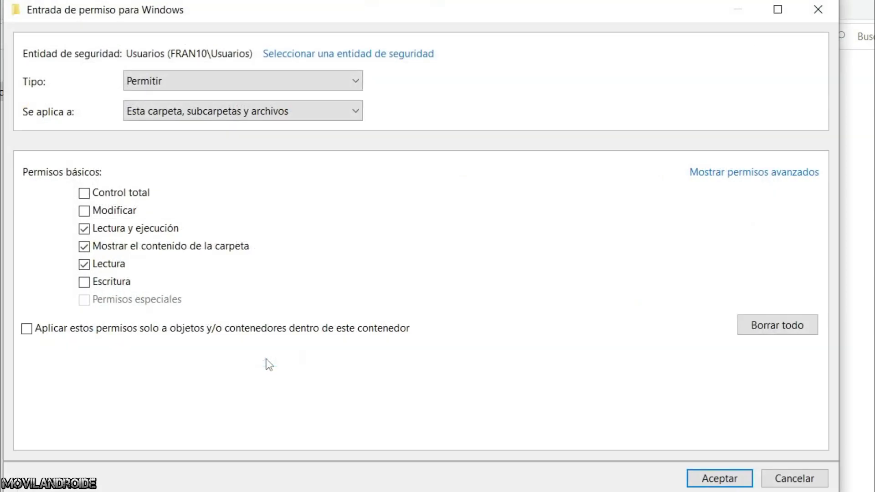
left_click(86, 194)
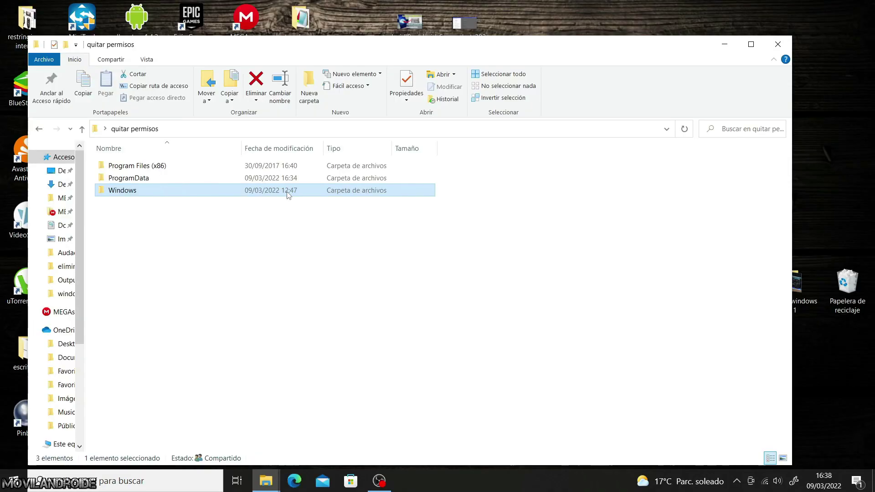
right_click(288, 192)
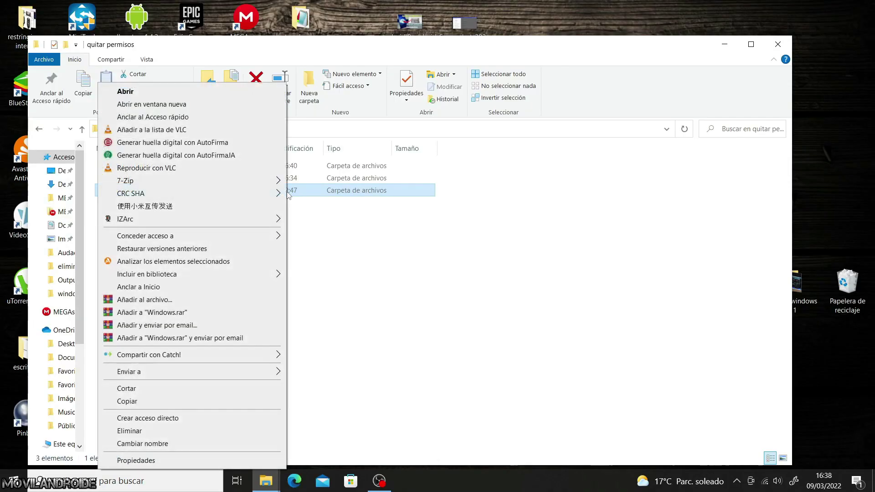
left_click(136, 433)
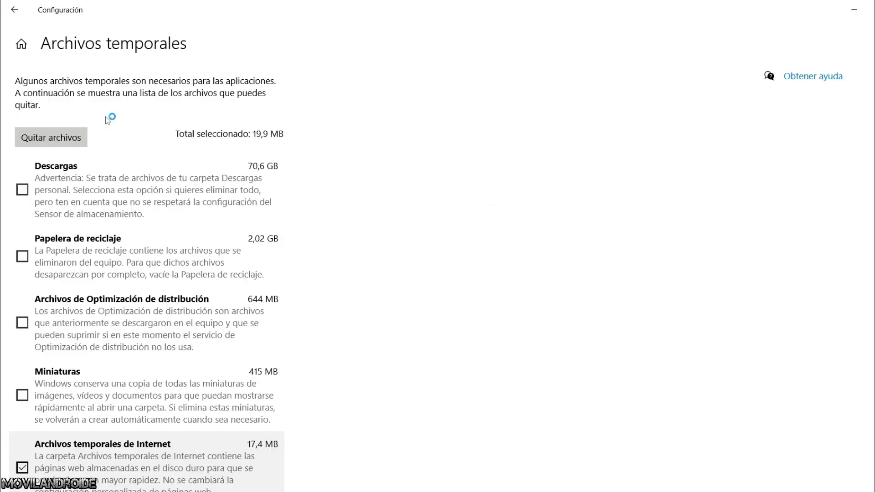
scroll(419, 371, "down", 6)
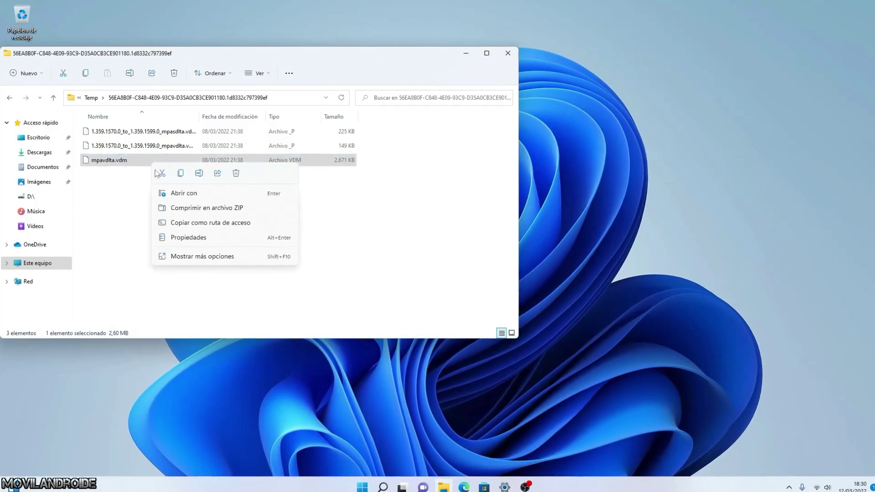
Try to delete mpavdlta.vdm from the Temp subfolder, retry twice for the denied access, and dismiss the prompt
left_click(238, 175)
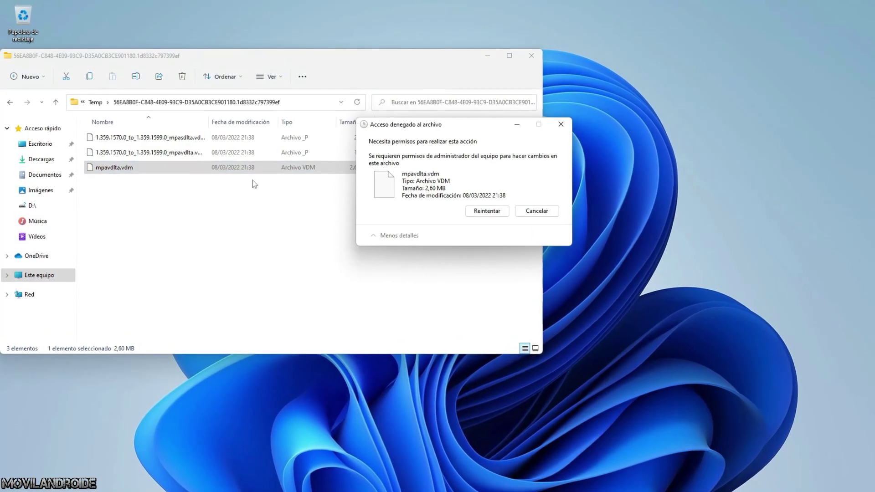
left_click(485, 213)
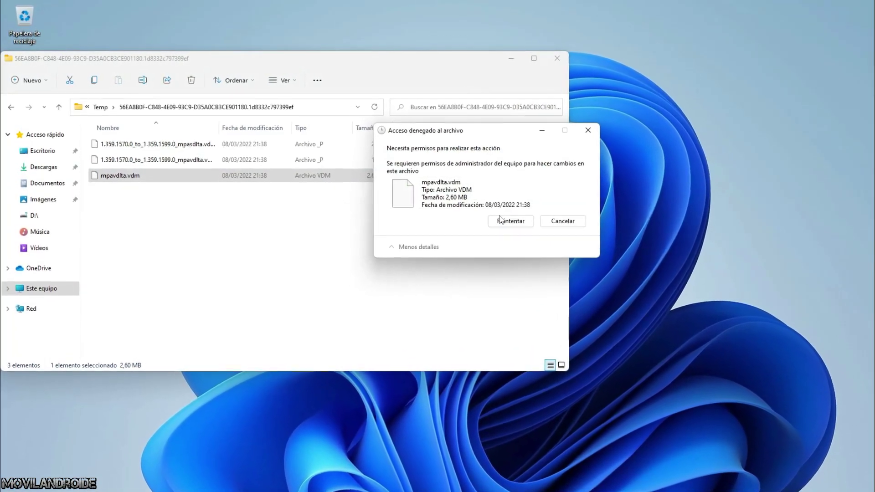
left_click(506, 222)
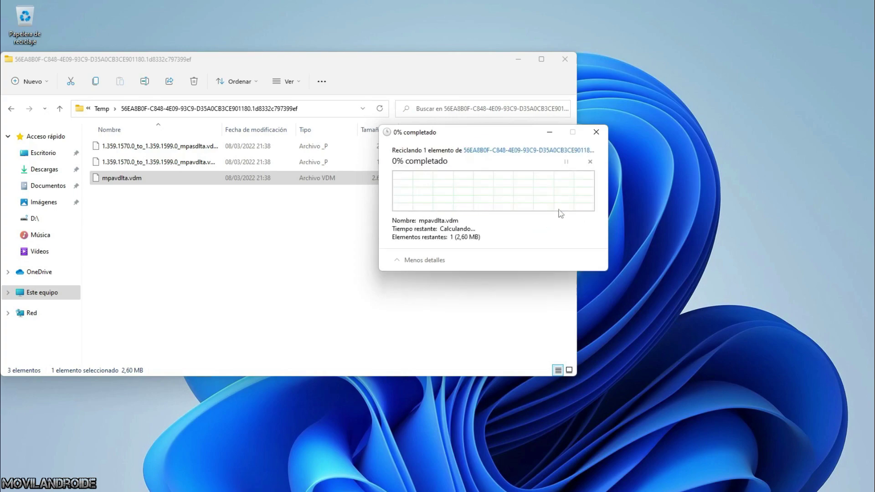
left_click(597, 133)
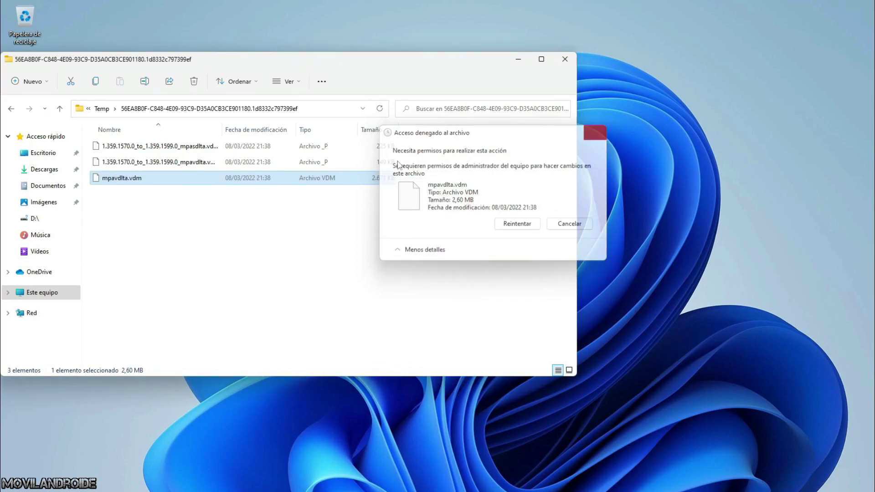
Open the advanced security settings of mpavdlta.vdm and show its permissions
right_click(155, 182)
left_click(181, 266)
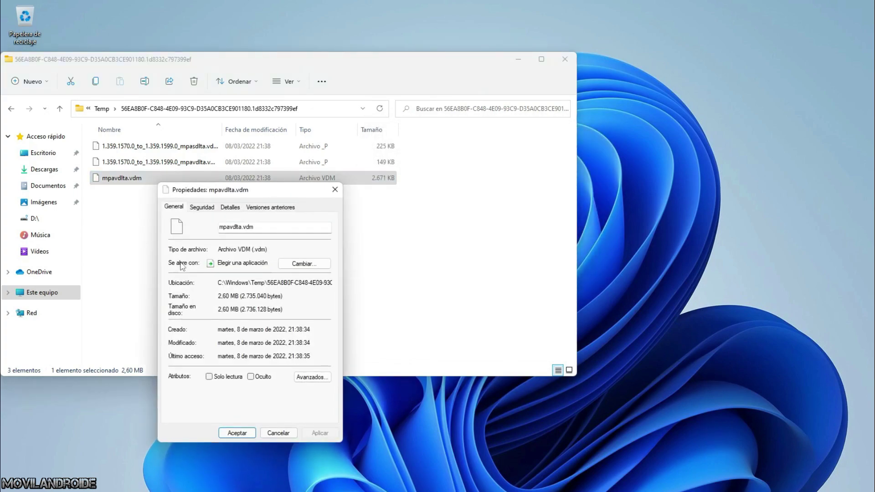
left_click(202, 208)
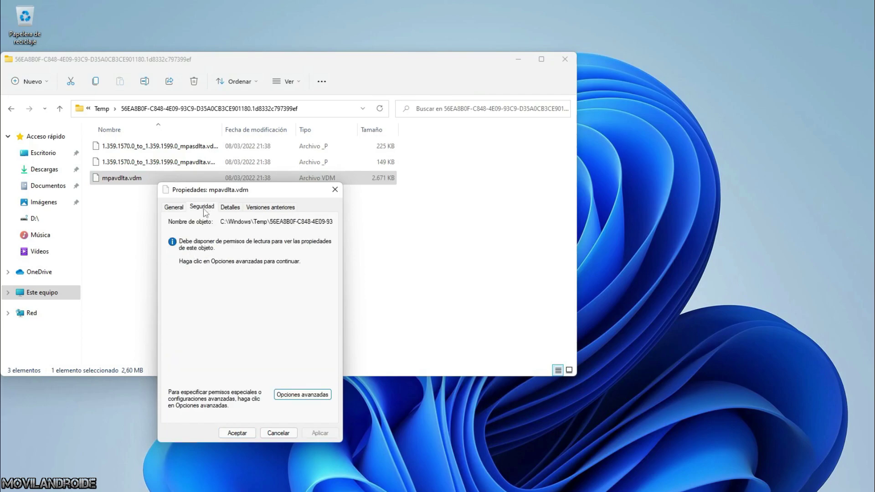
left_click(303, 395)
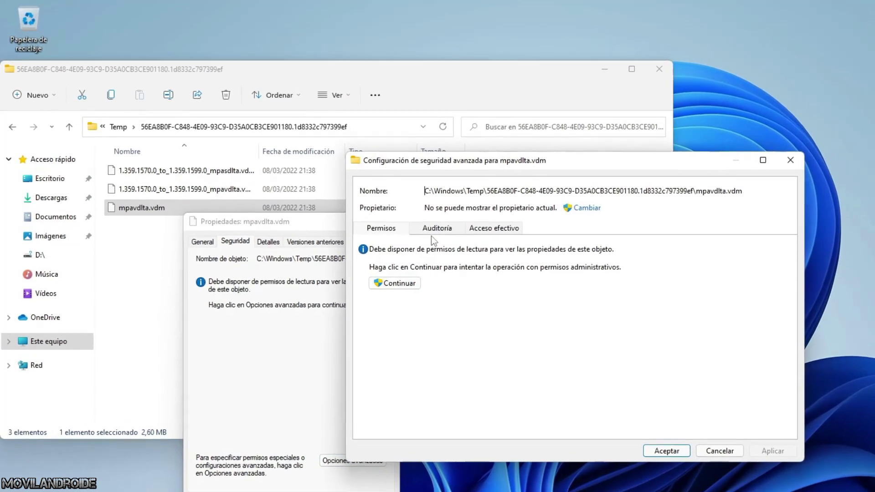
left_click(434, 231)
left_click(406, 245)
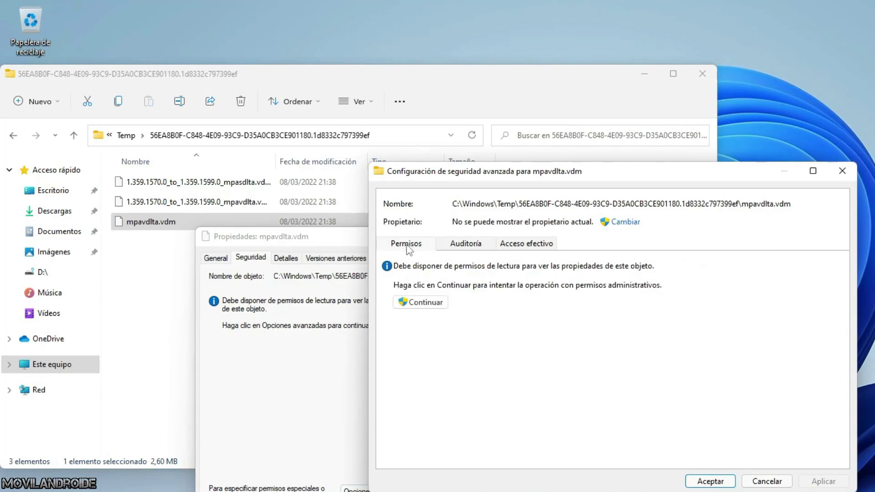
Make the user's own account the owner of mpavdlta.vdm, picking it from the account search
left_click(629, 222)
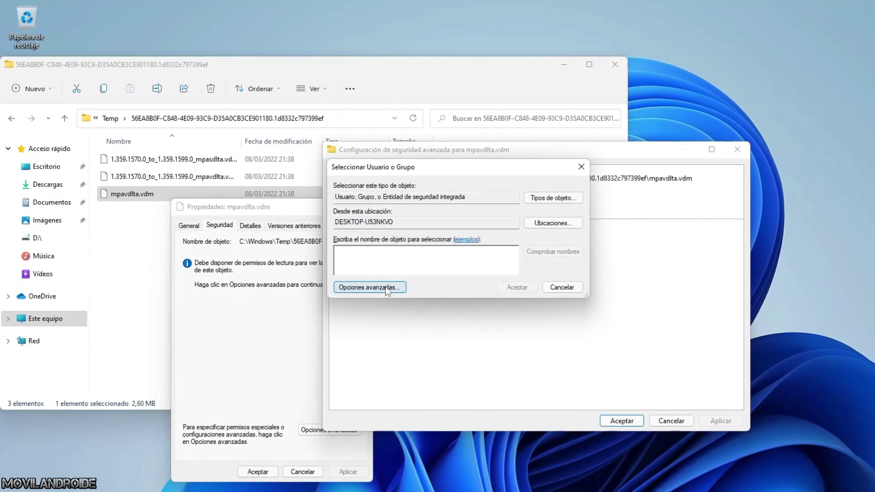
left_click(422, 329)
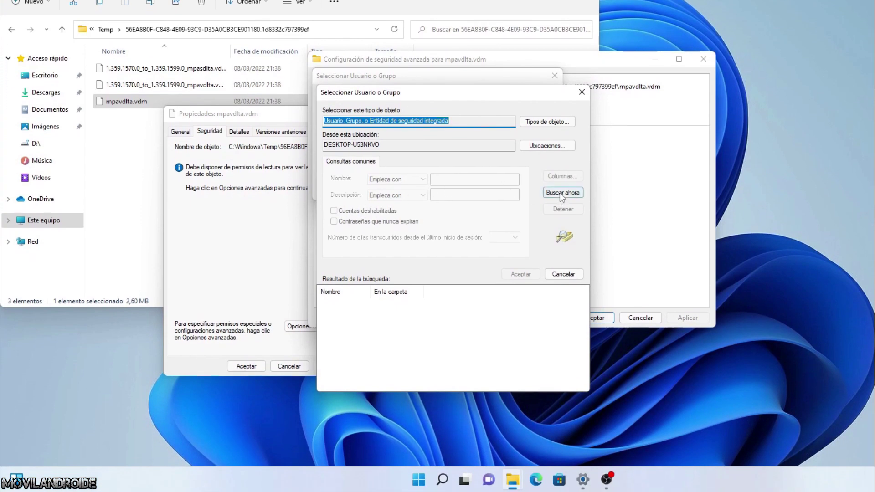
left_click(561, 194)
scroll(418, 324, "down", 3)
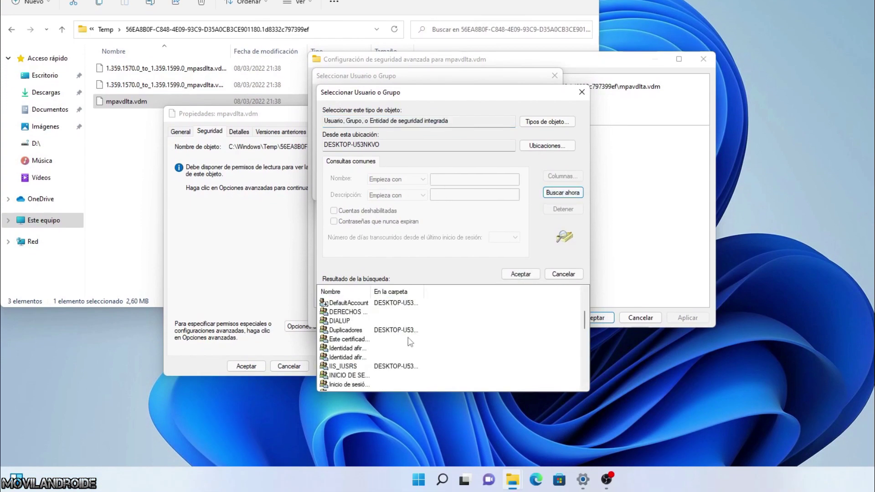
scroll(410, 342, "down", 2)
left_click(384, 376)
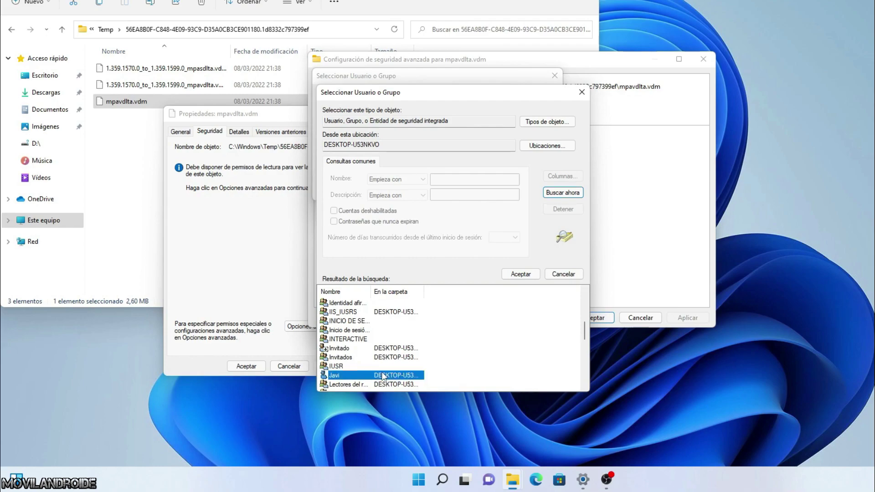
left_click(524, 274)
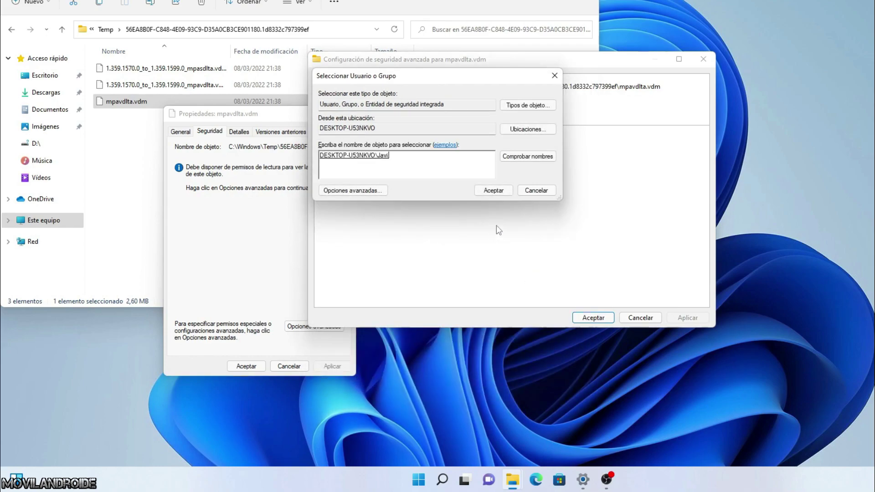
left_click(499, 193)
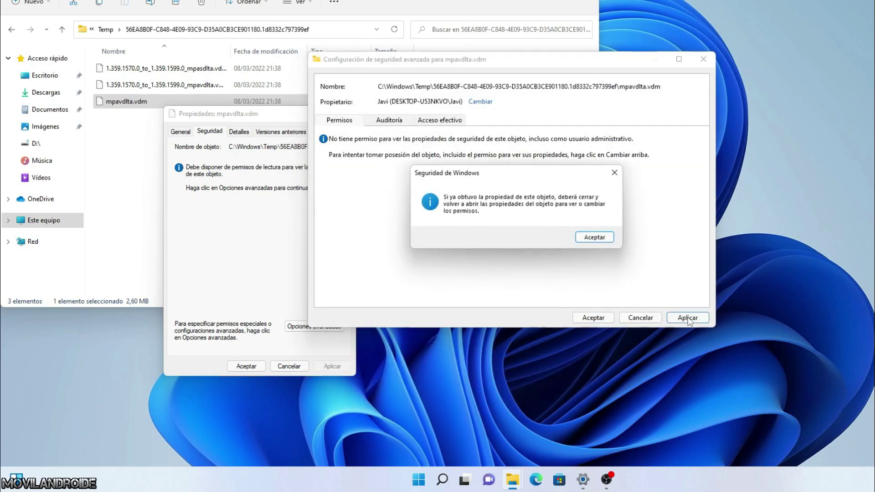
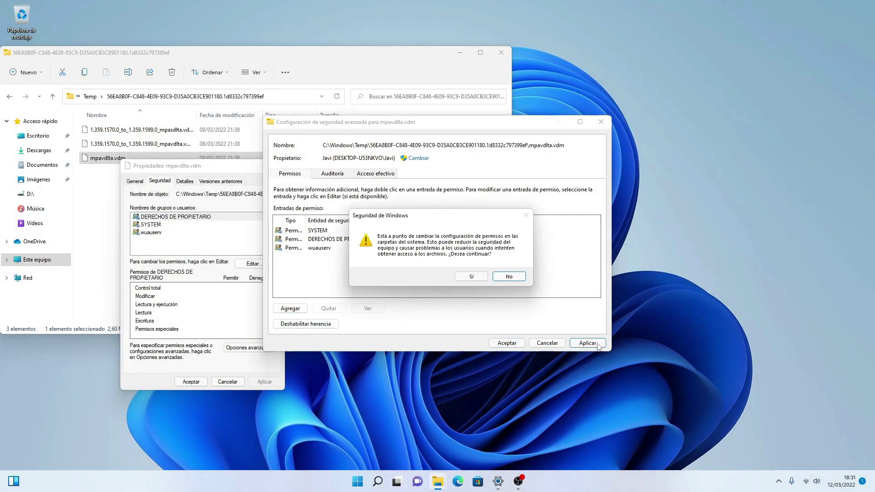
Confirm the permission change with inheritance enabled for mpavdlta.vdm, close its properties, and delete the file
left_click(472, 277)
left_click(506, 343)
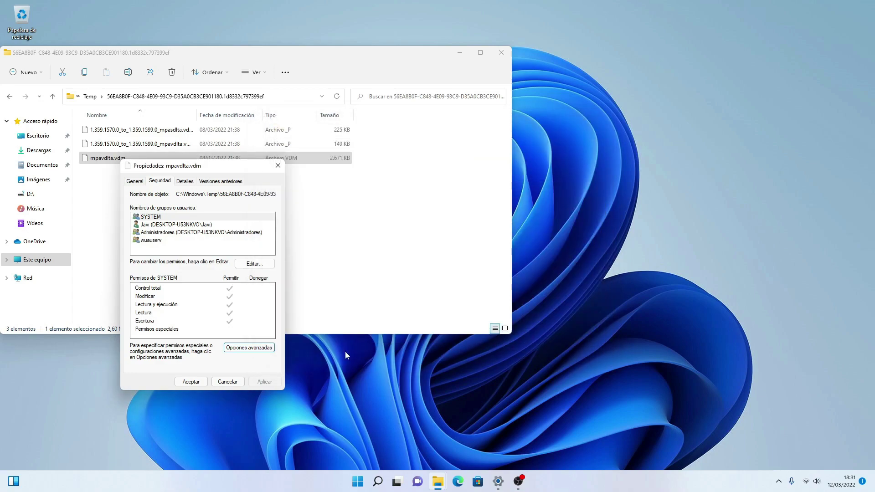
left_click(191, 382)
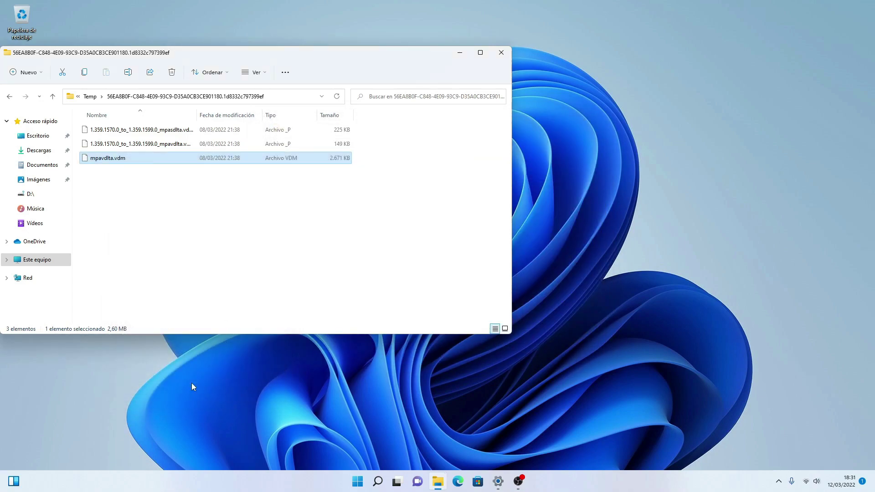
right_click(109, 162)
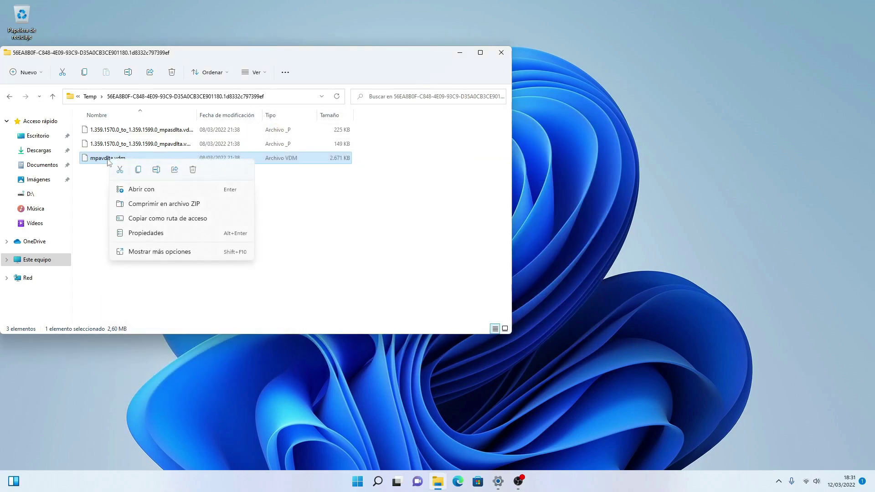
left_click(192, 170)
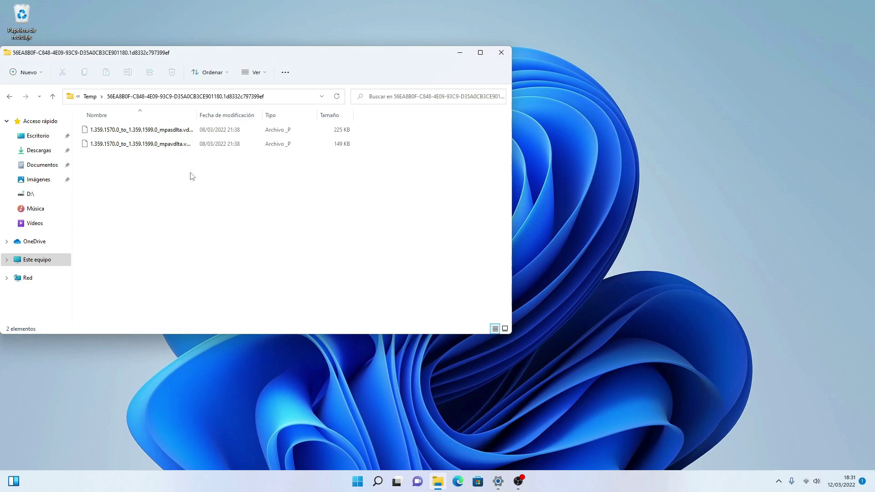